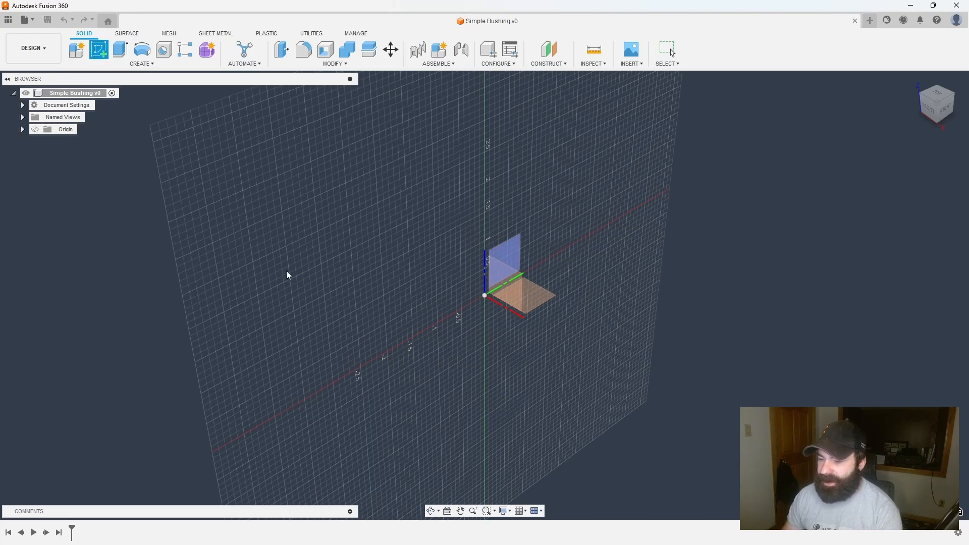
- Start a sketch on the vertical YZ origin plane and rotate the view so the Y axis points up
mouse_move(506, 284)
middle_mouse_down("shift")
mouse_move(439, 277)
mouse_move(368, 237)
mouse_move(379, 172)
mouse_move(494, 303)
mouse_move(499, 288)
mouse_move(503, 312)
mouse_move(454, 320)
mouse_move(479, 319)
mouse_move(510, 279)
mouse_move(511, 304)
mouse_move(484, 280)
mouse_move(509, 280)
middle_mouse_up("shift")
left_click(510, 280)
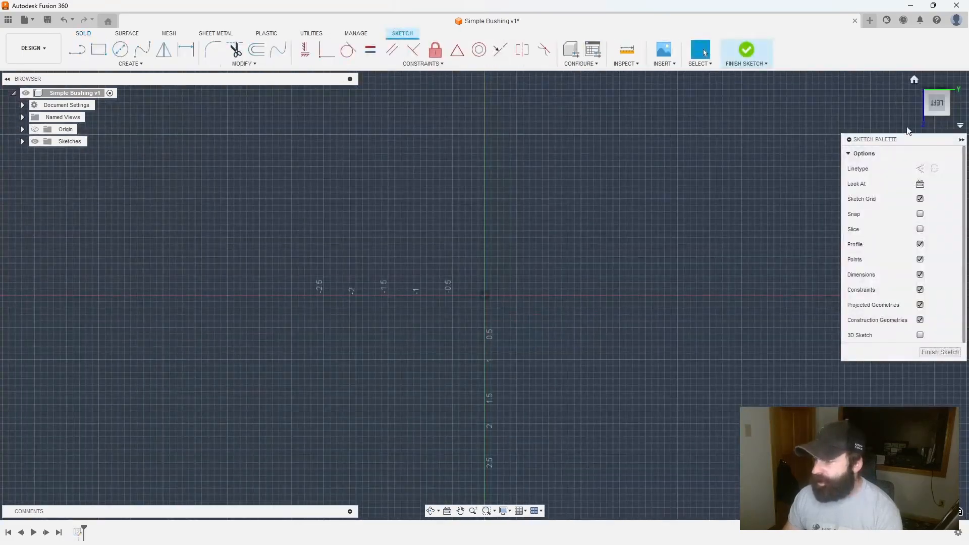
left_click(955, 84)
scroll(500, 303, "up", 4)
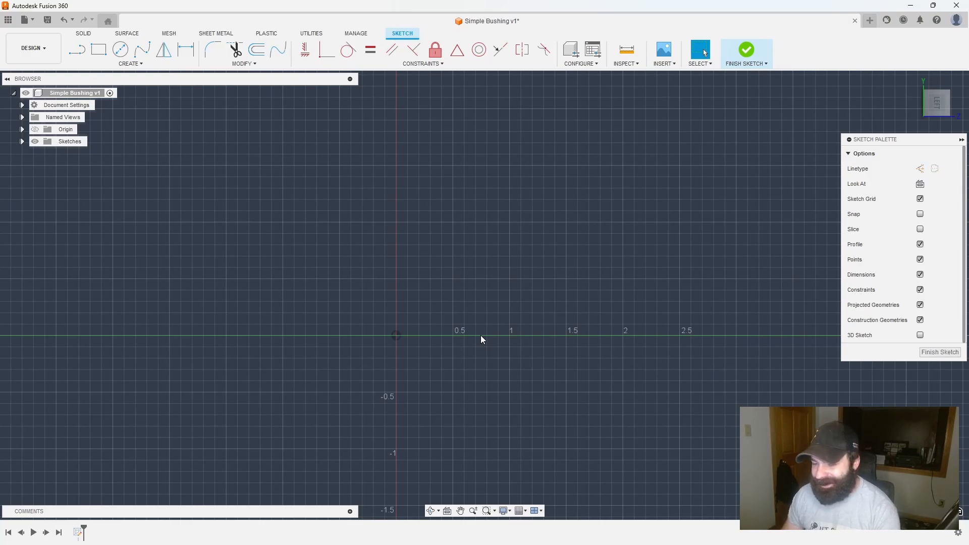
scroll(243, 325, "down", 1)
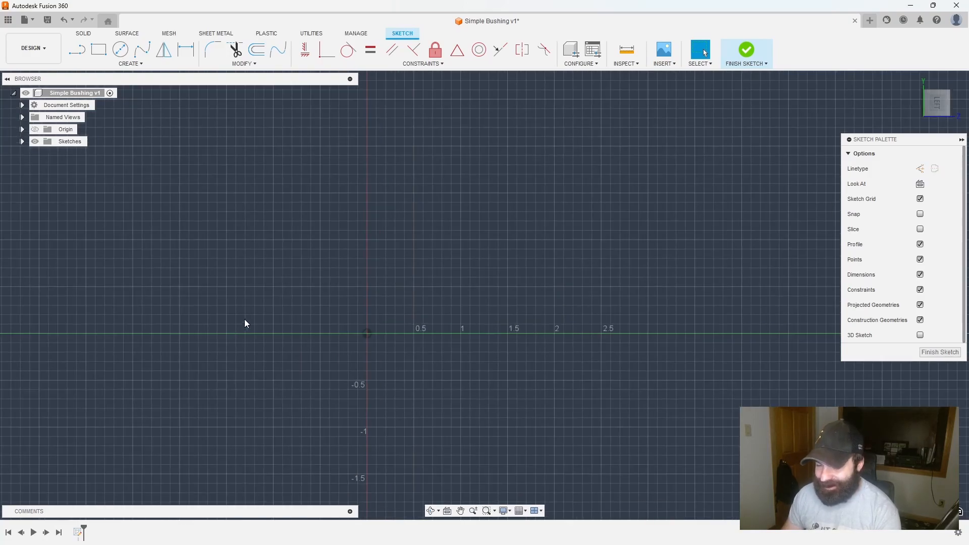
- Sketch two overlapping rectangles from the origin, both about 2.06 in long, one about 0.97 in high and the other about 0.6 in high
left_click(99, 50)
left_click(366, 334)
left_click(560, 242)
left_click(366, 333)
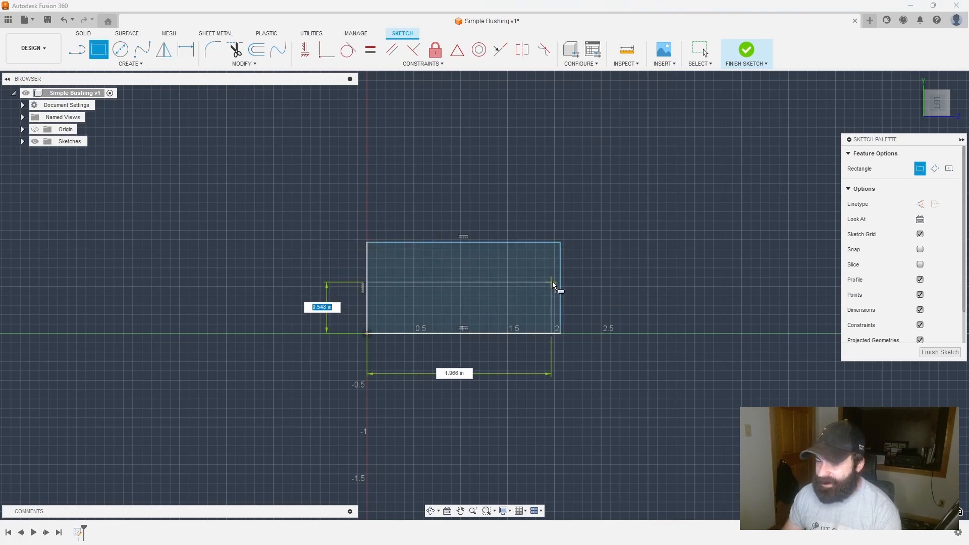
left_click(558, 276)
- Sketch a small recess rectangle on the inner line at the far end and a flange rectangle standing on the outer edge at the origin end
left_click(525, 277)
left_click(559, 260)
left_click(366, 241)
left_click(418, 160)
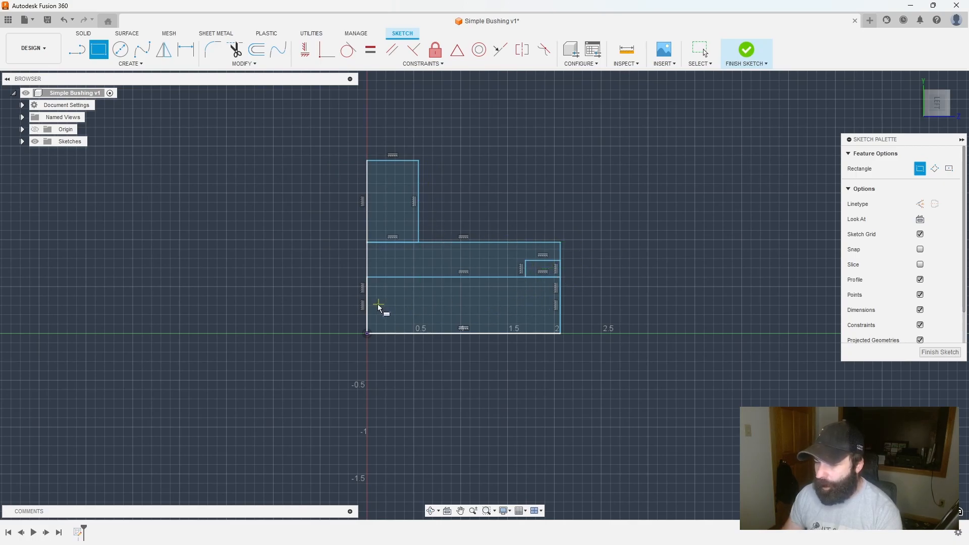
scroll(205, 349, "down", 1)
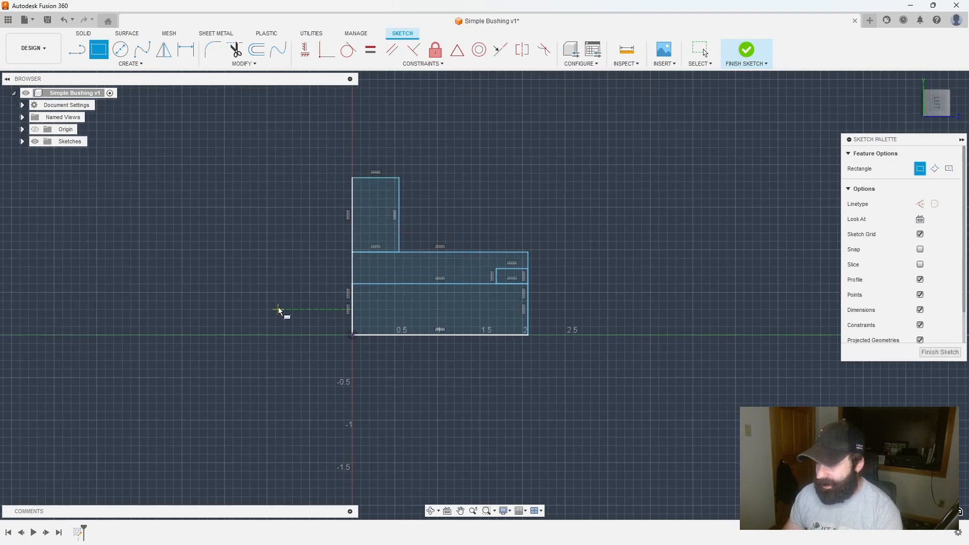
left_click(628, 151)
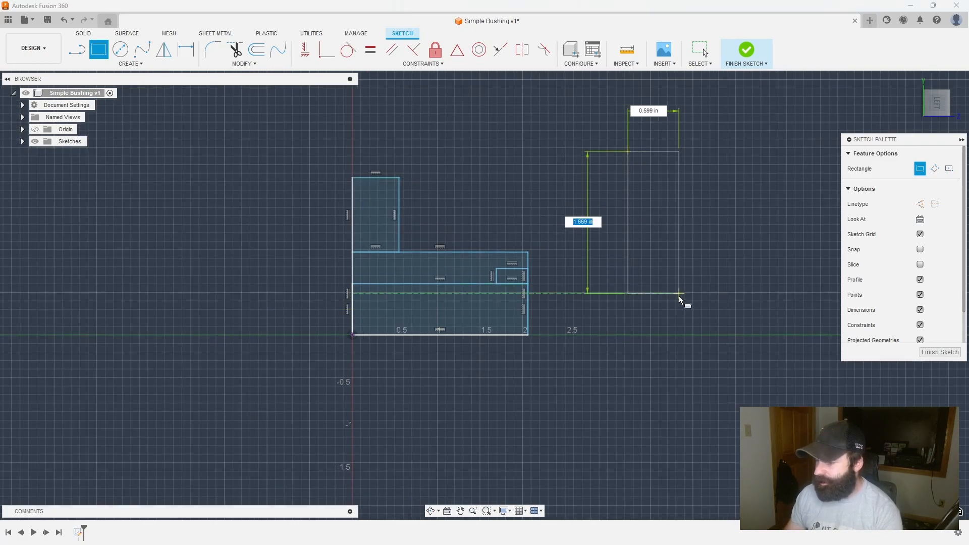
left_click(678, 294)
left_click(628, 295)
left_click(796, 335)
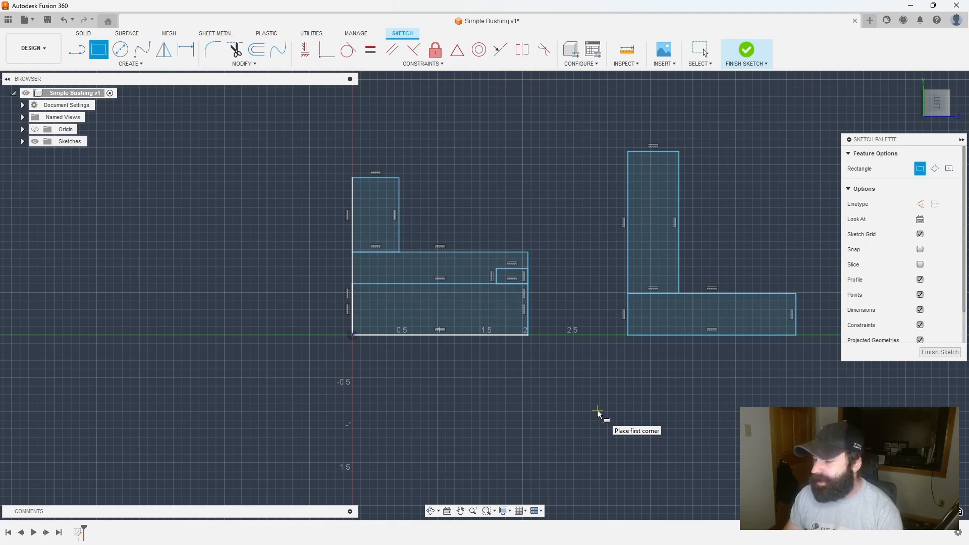
key("Escape")
key("ctrl+z")
key("ctrl+z")
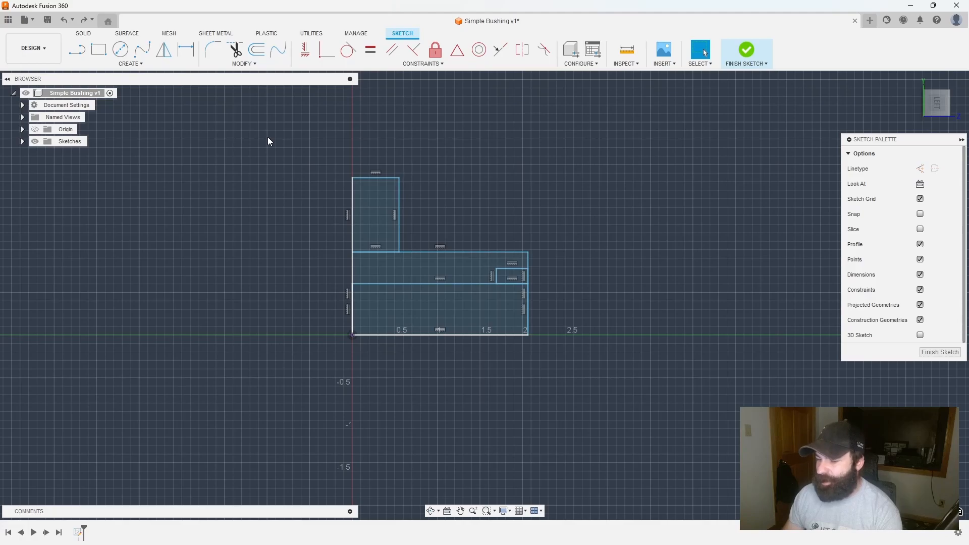
- Dimension the height from the base line on the axis to the inner bore line as .625/2 in
left_click(186, 52)
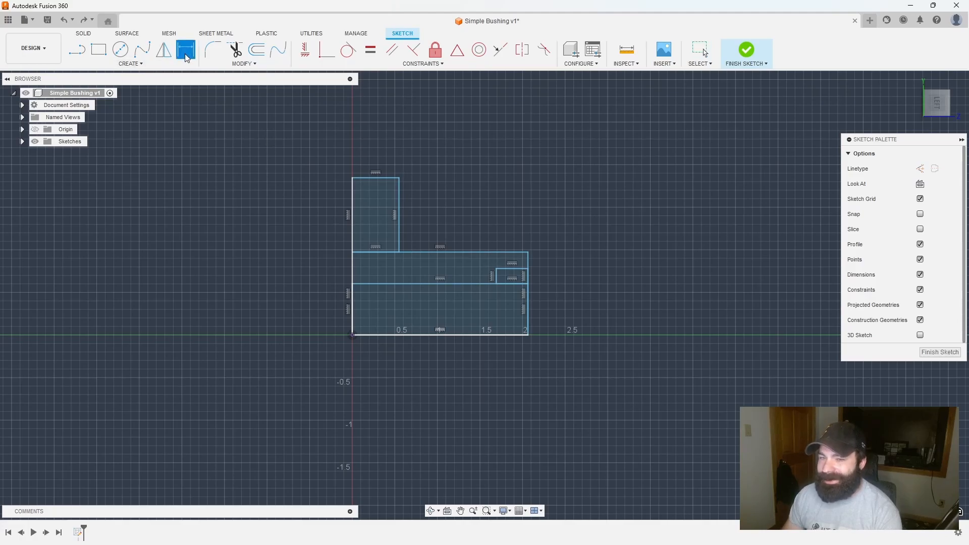
left_click(391, 335)
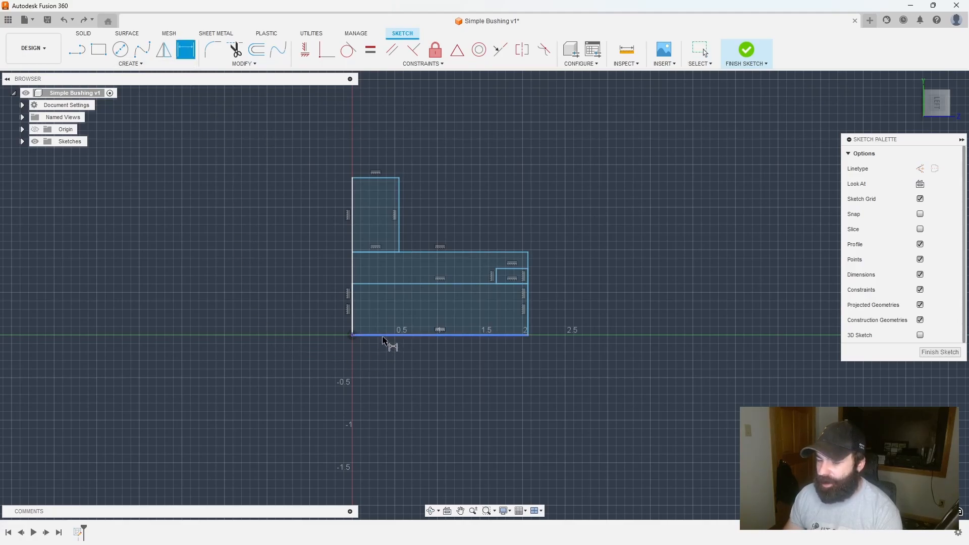
left_click(391, 284)
left_click(303, 309)
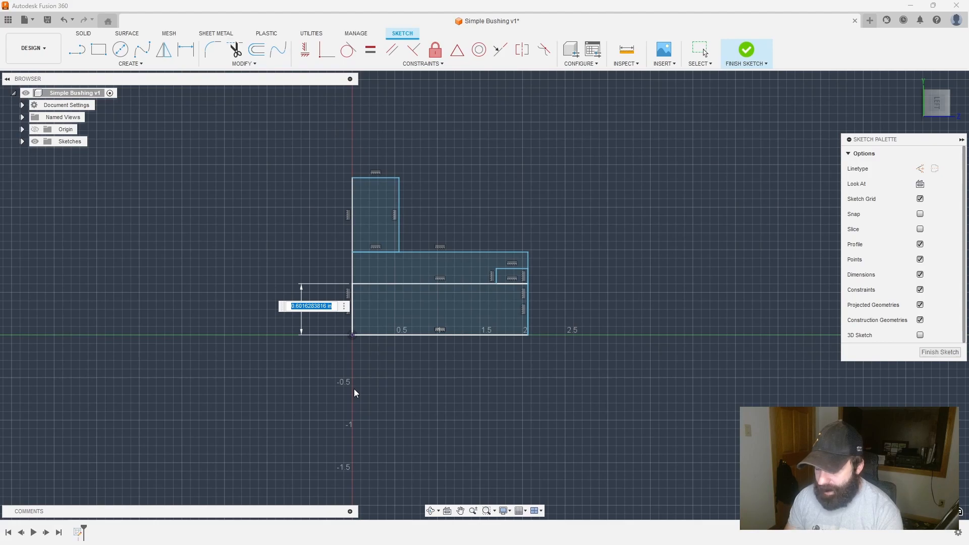
key("BackSpace")
type(".625/2")
key("Return")
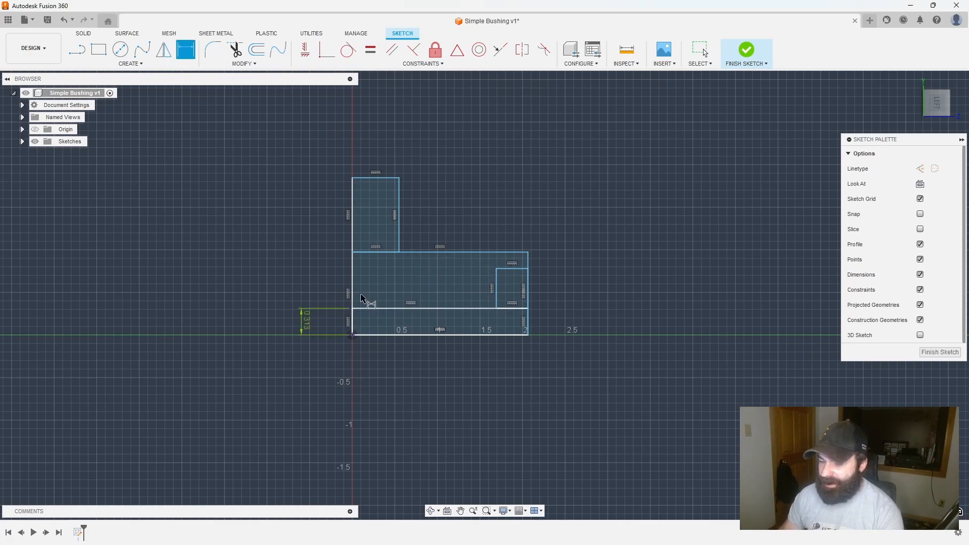
- Dimension the base line to set the bushing's overall length to 2 in
scroll(364, 302, "up", 2)
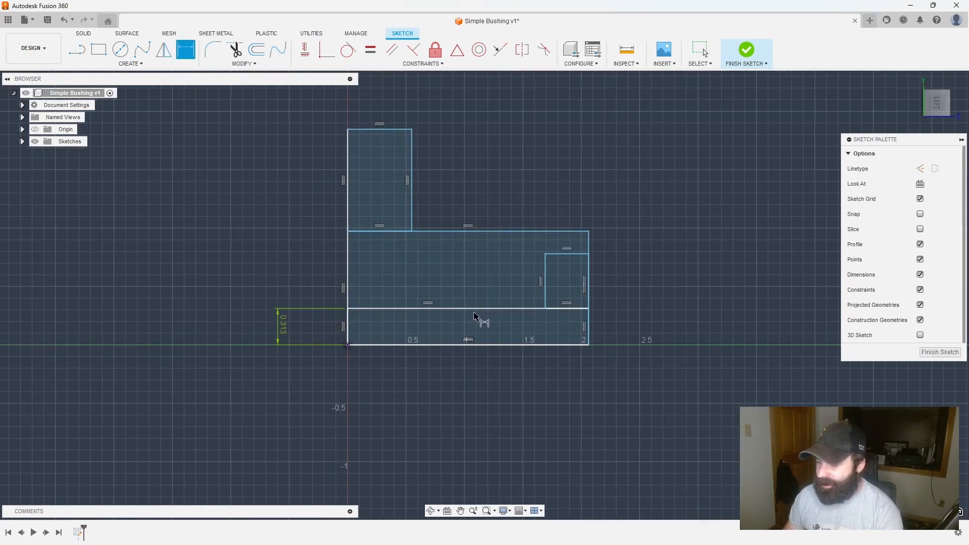
left_click(453, 348)
left_click(459, 376)
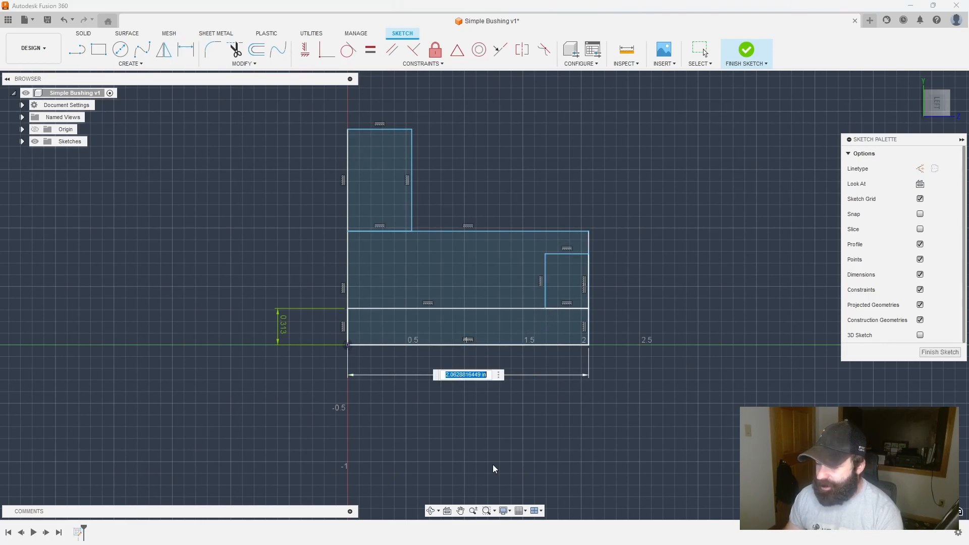
type("2")
key("Return")
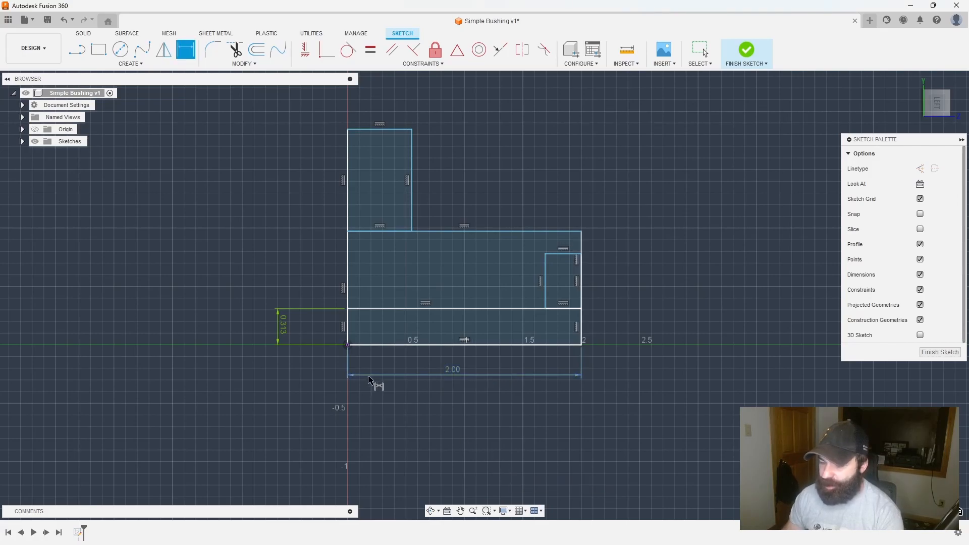
- Dimension the distance from the base line to the body's outer edge as 1/2 in
left_click(504, 347)
left_click(506, 233)
left_click(632, 277)
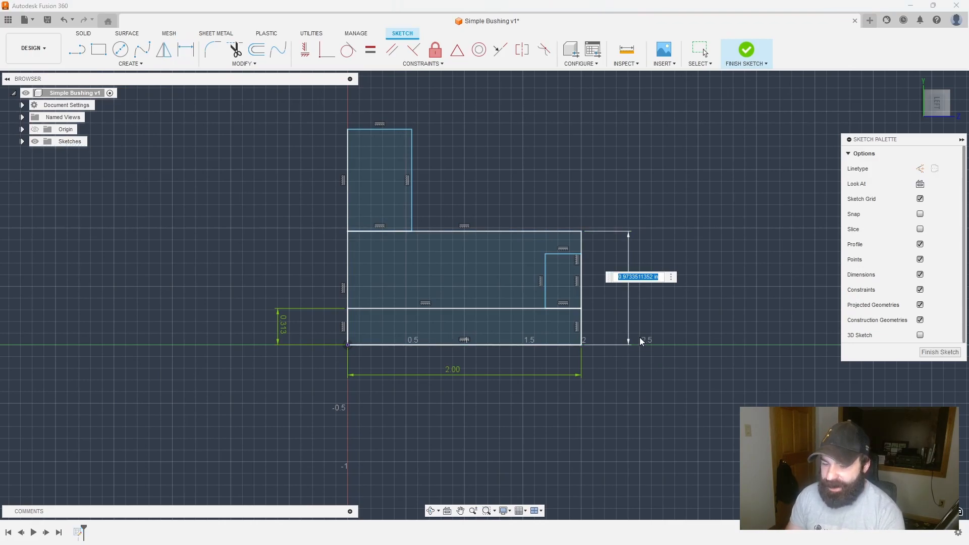
type("1/2")
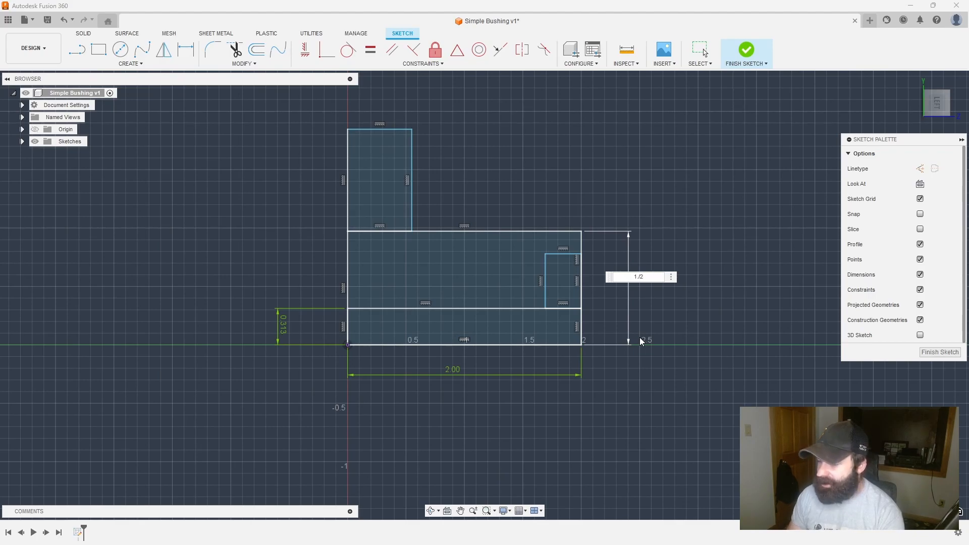
key("Return")
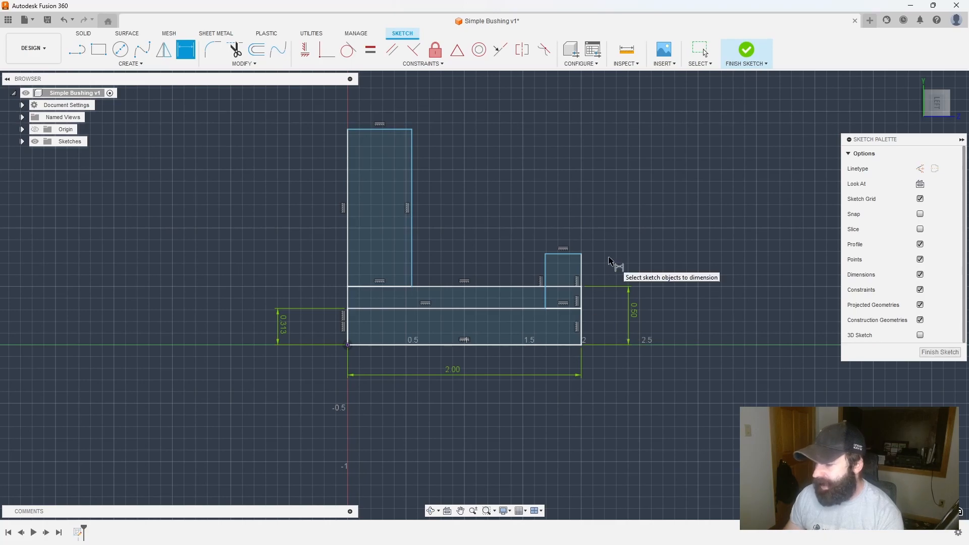
- Lower the far-end recess rectangle's upper edge to within the body wall and sketch a second recess rectangle on the bore line at the flange end
key("Escape")
left_click_drag(567, 255, 544, 309)
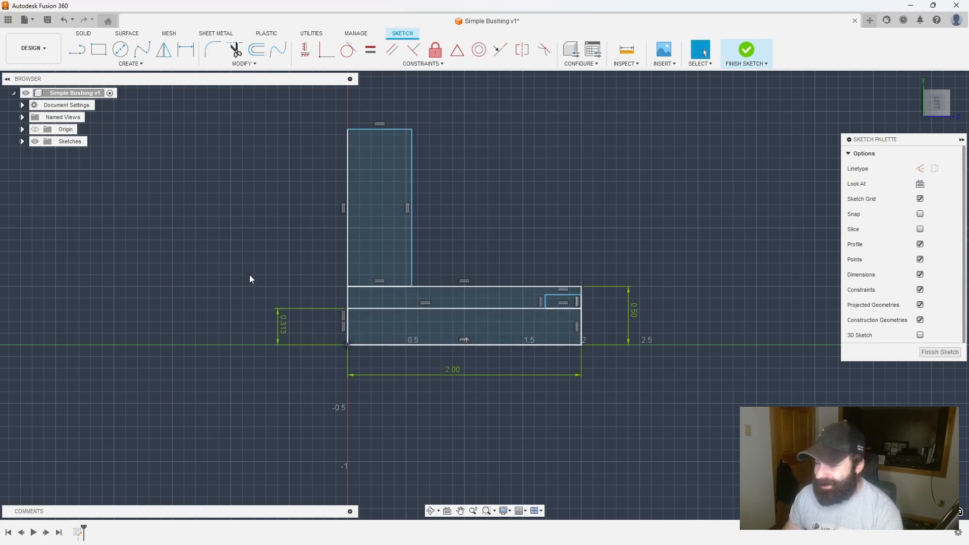
left_click(98, 49)
scroll(346, 298, "up", 3)
left_click(364, 320)
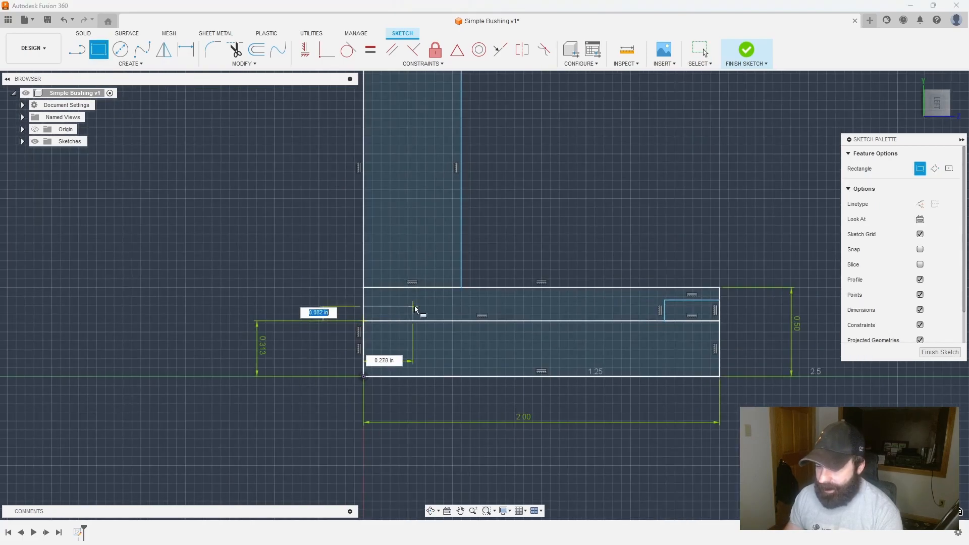
left_click(433, 300)
key("Escape")
- Dimension the distance from the base line to the flange's outer edge as 1.5/2 in
scroll(247, 299, "down", 1)
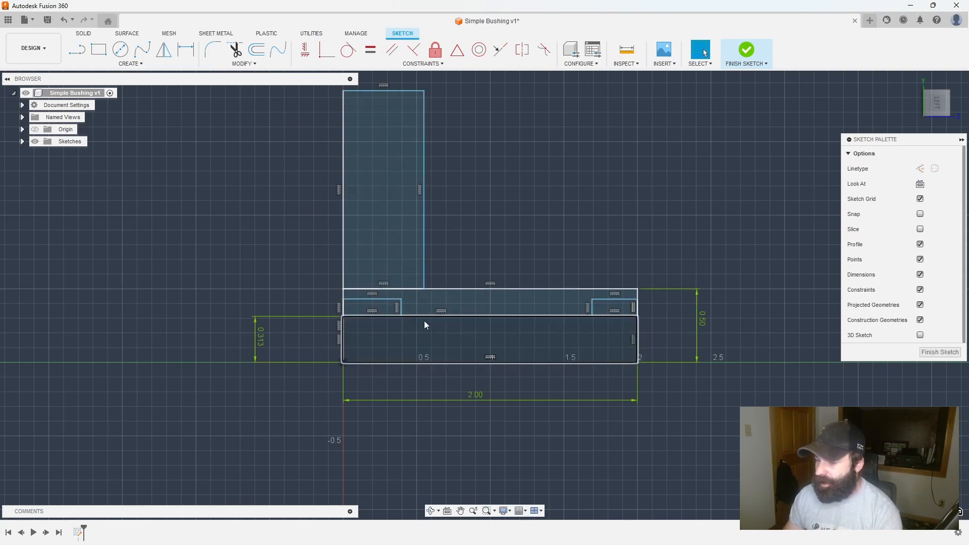
scroll(356, 411, "down", 1)
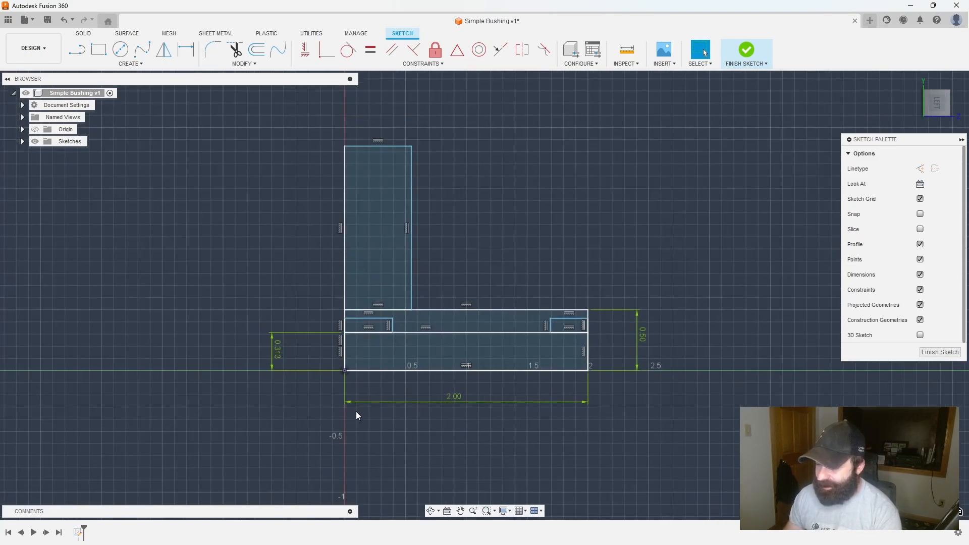
key("d")
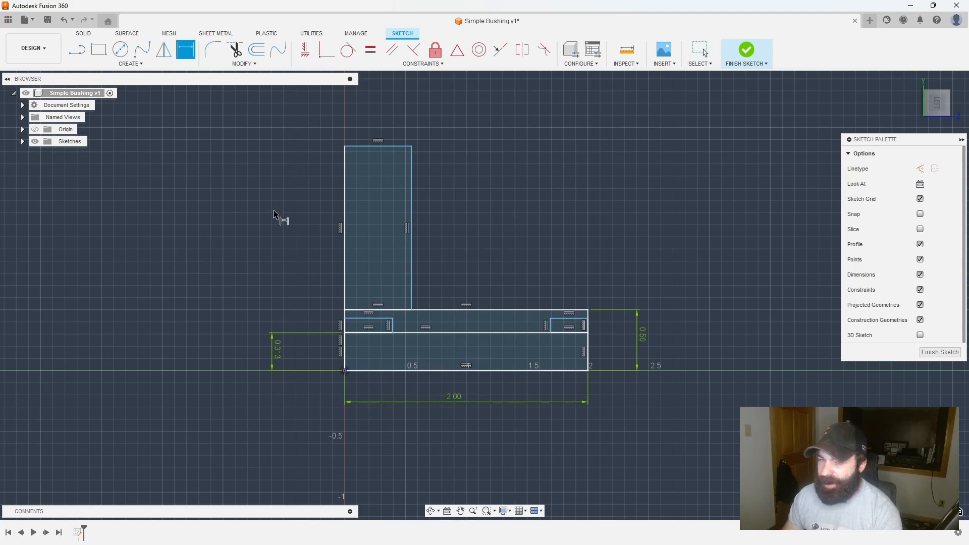
left_click(396, 371)
left_click(372, 147)
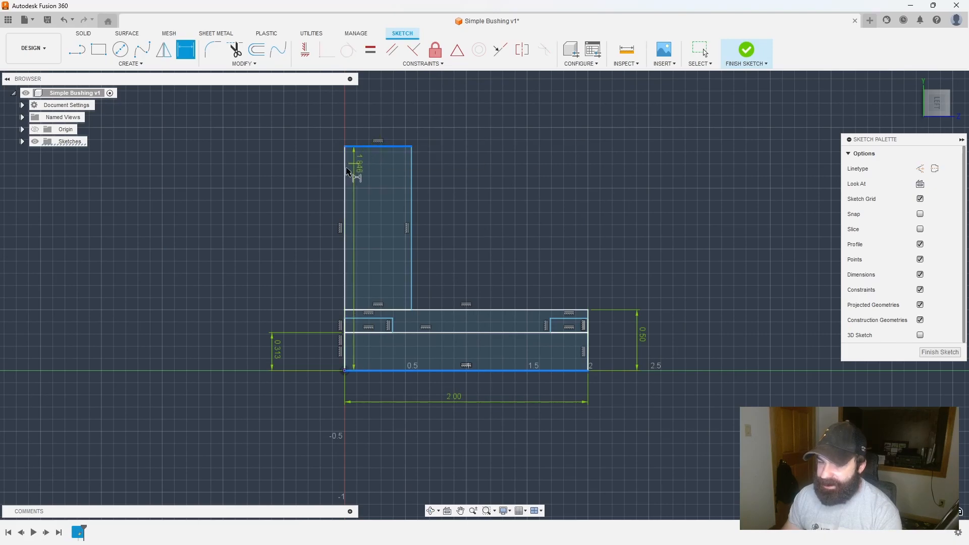
left_click(238, 245)
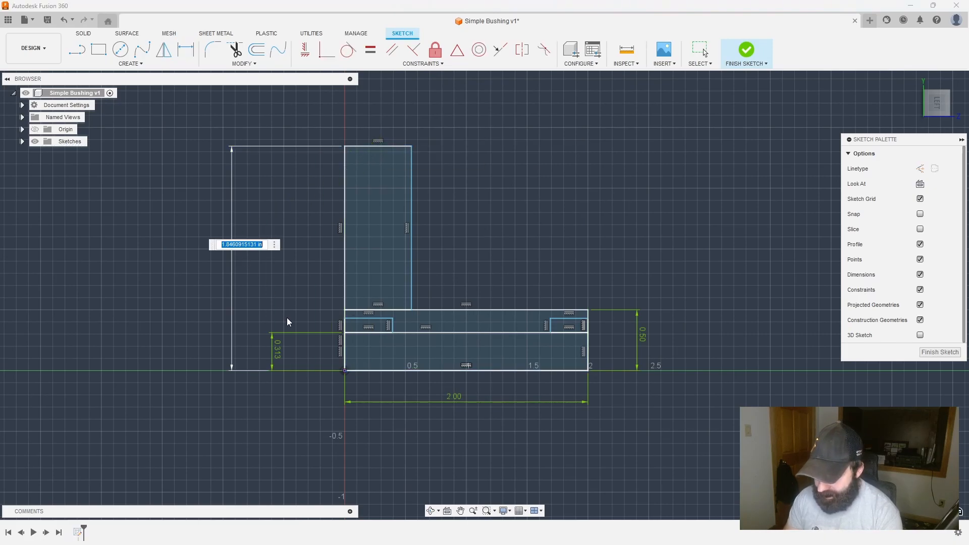
type("1")
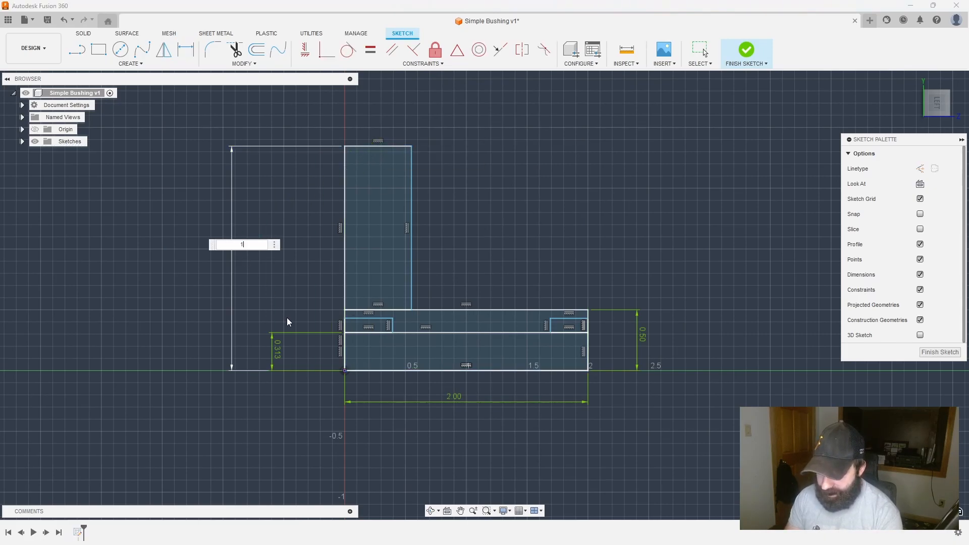
type("-.25")
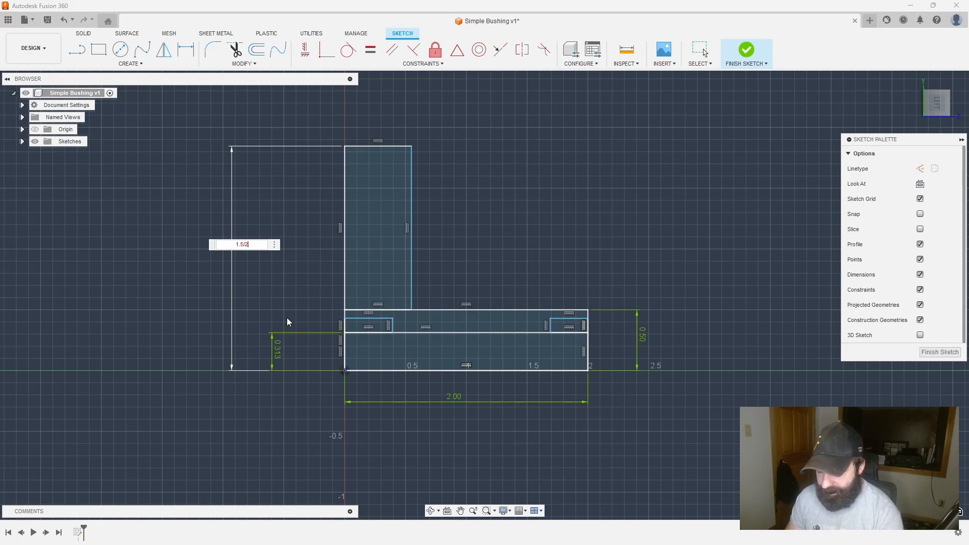
key("Return")
- Dimension the flange's outer edge to set its thickness to .375 in
scroll(327, 287, "up", 2)
left_click(383, 279)
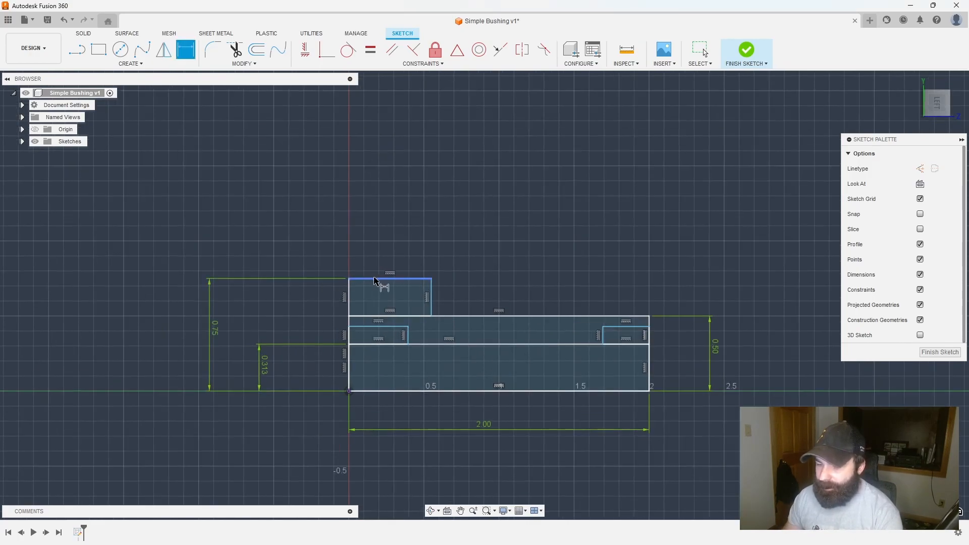
left_click(374, 249)
type(".")
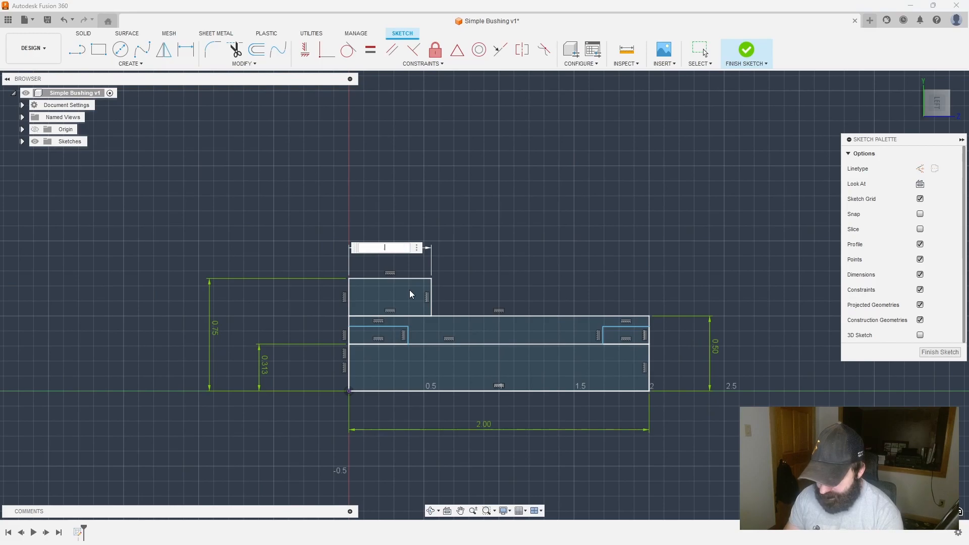
type("375")
key("Return")
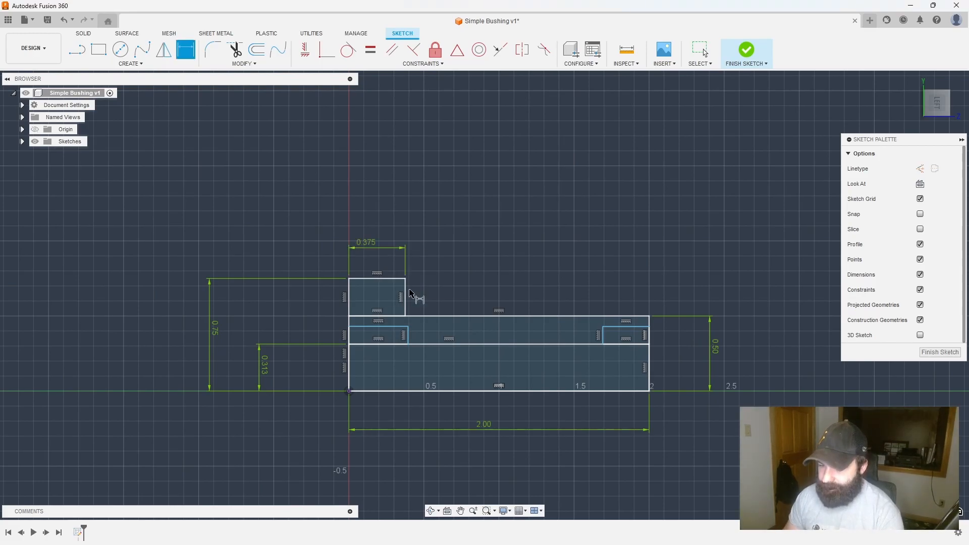
- Dimension the recess rectangle at the flange end to .25 in long and 1/8 in high
left_click(386, 327)
left_click(444, 217)
type(".25")
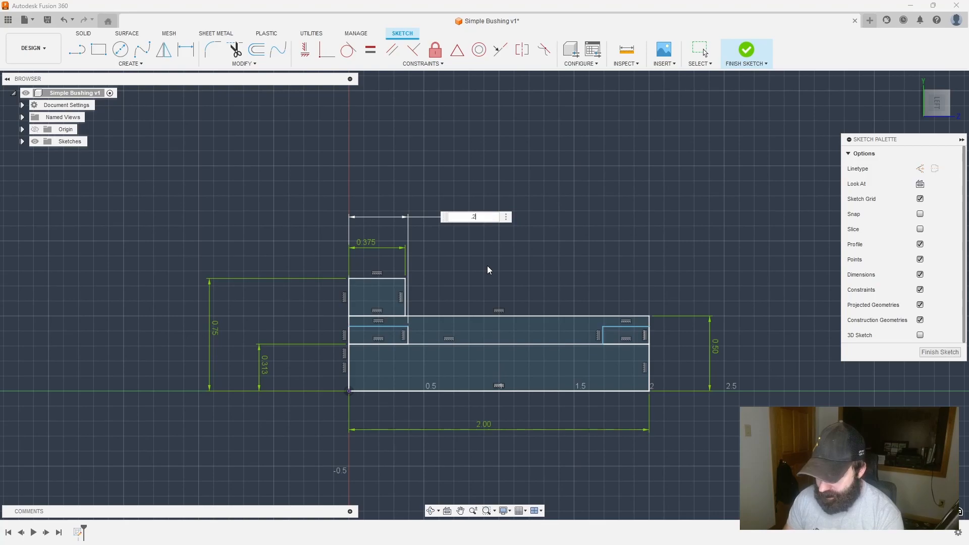
key("Return")
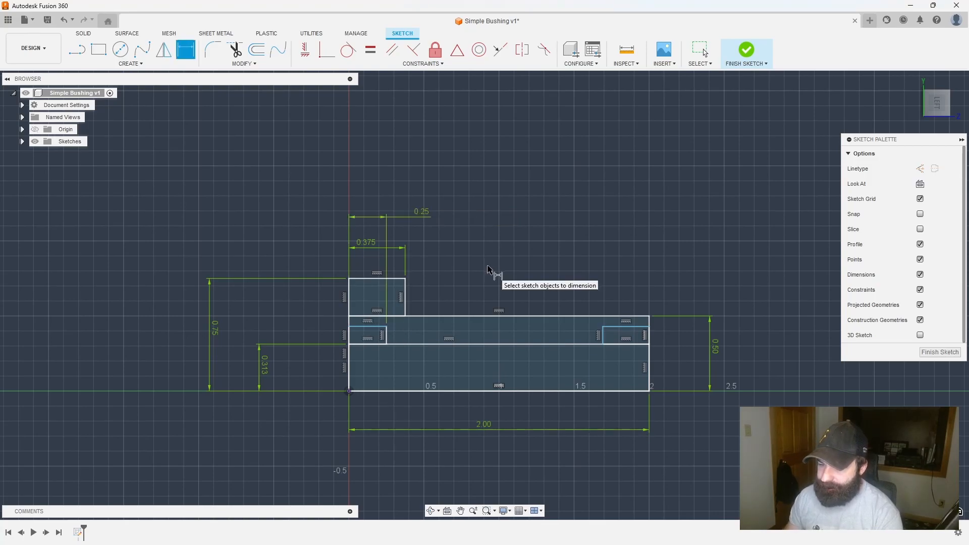
left_click(386, 336)
left_click(408, 336)
type("1")
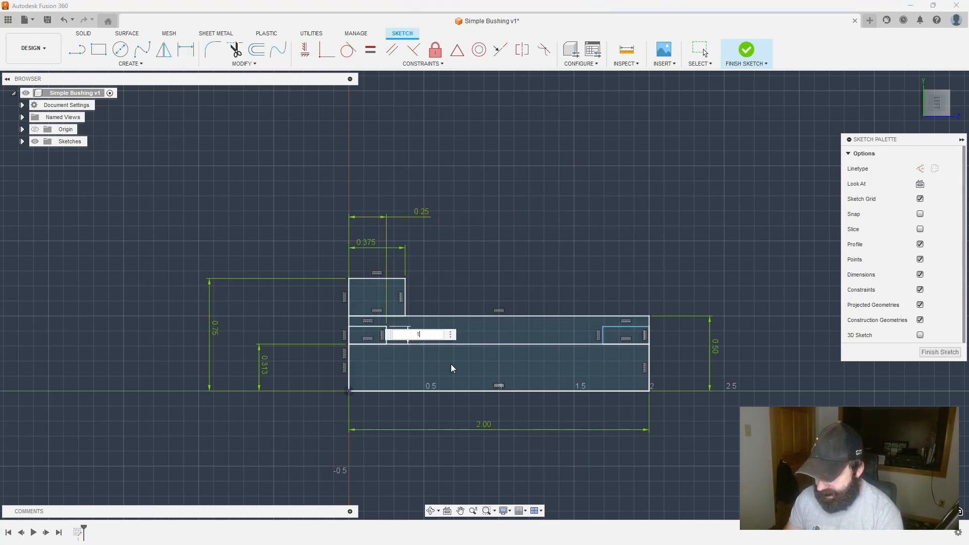
type("/8")
key("Return")
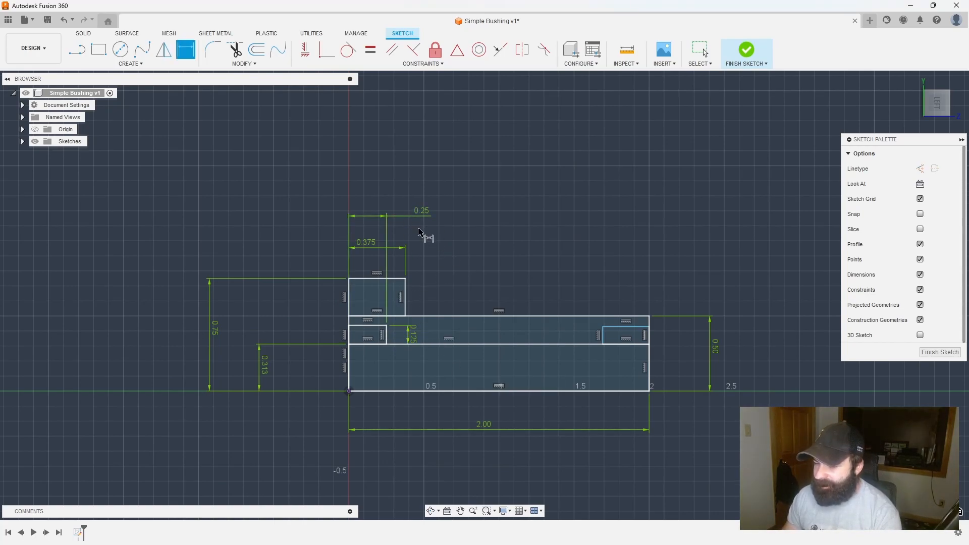
- Dimension the far-end recess rectangle's length, linking it to the flange-end recess's 0.25 in length dimension
left_click(626, 327)
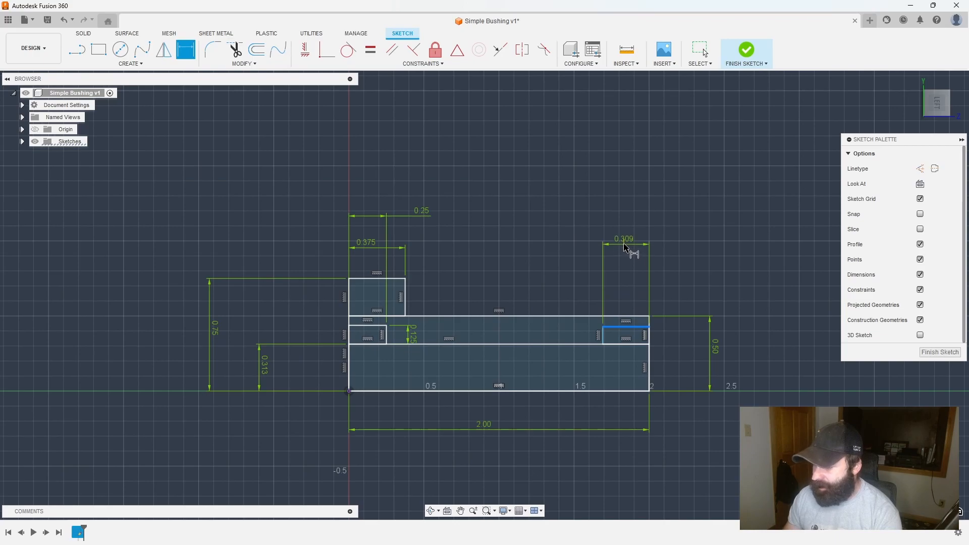
left_click(628, 244)
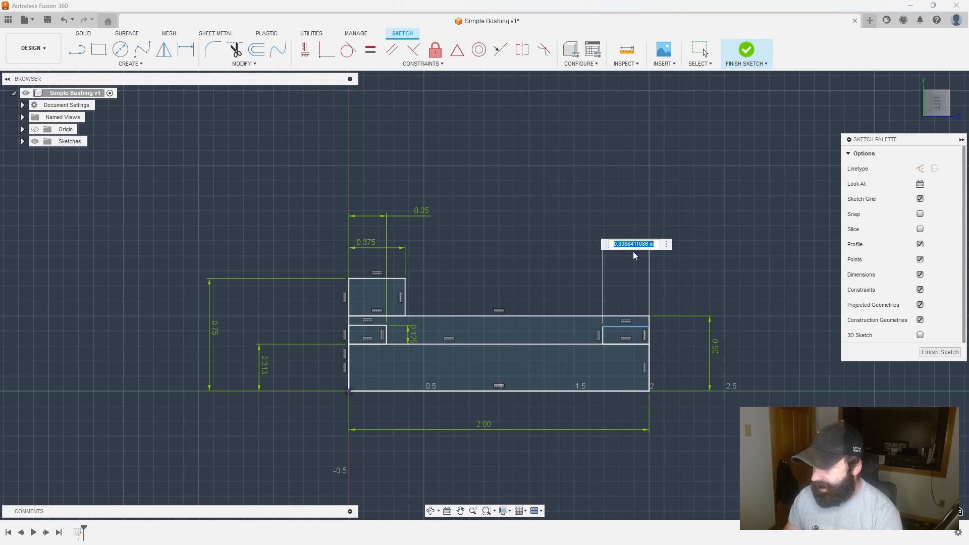
left_click(416, 214)
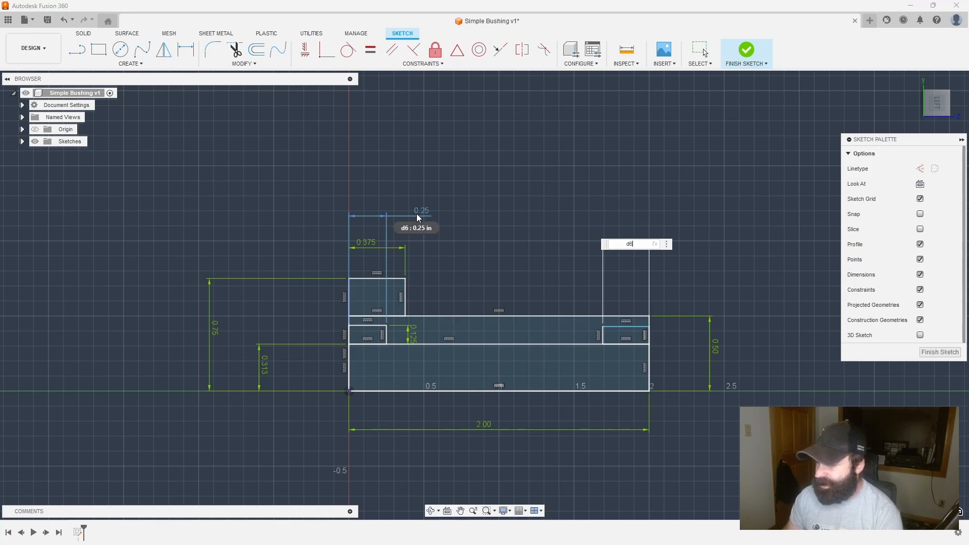
key("Return")
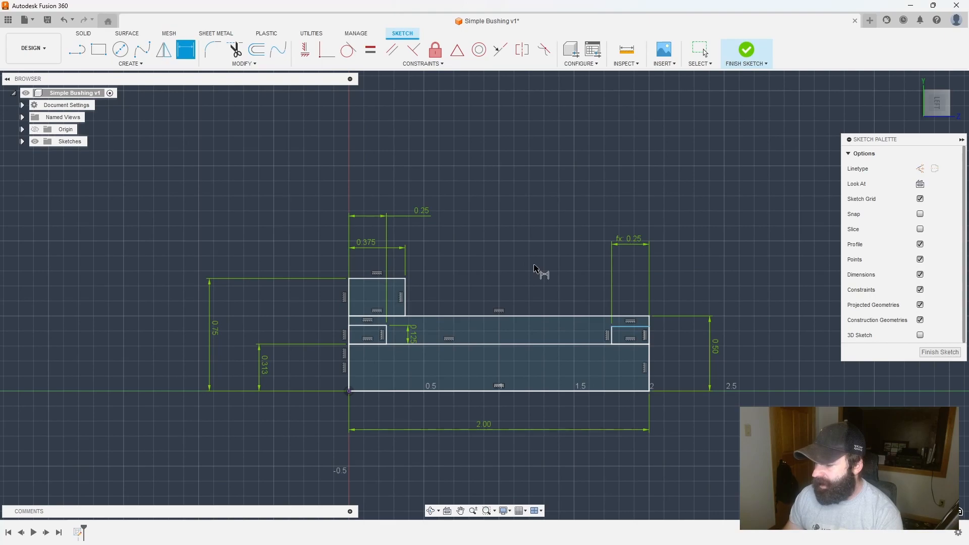
- Try to dimension the far-end recess rectangle's height from the flange-end recess's height, and delete that dimension
left_click(612, 337)
left_click(566, 338)
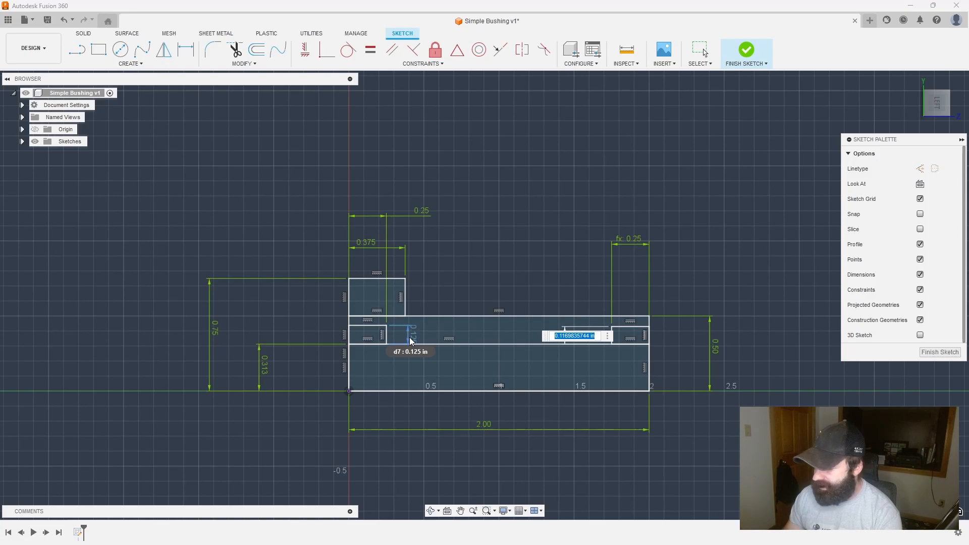
key("Return")
key("Escape")
left_click(569, 337)
key("Delete")
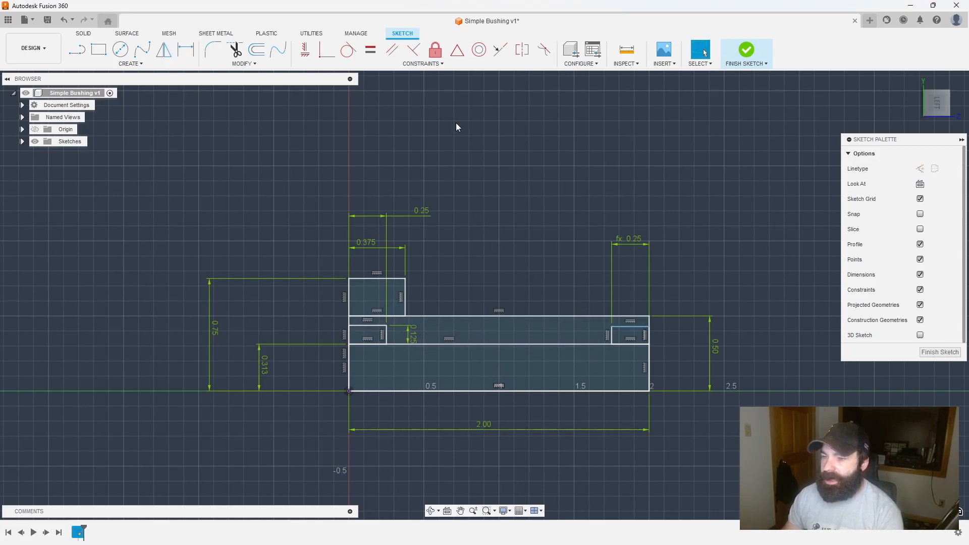
- Align the inner upper corners of the two recess rectangles with a Horizontal/Vertical constraint so their heights match
left_click(305, 50)
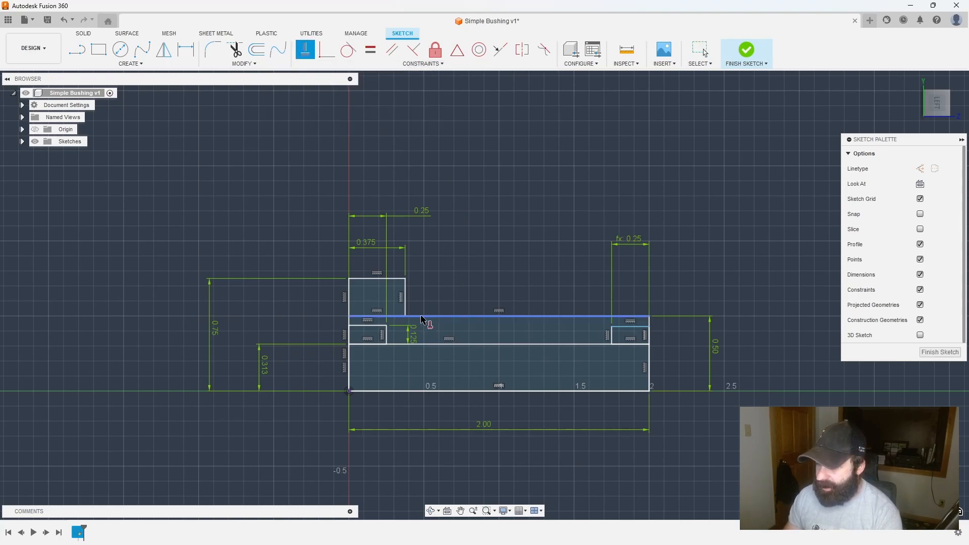
left_click(386, 326)
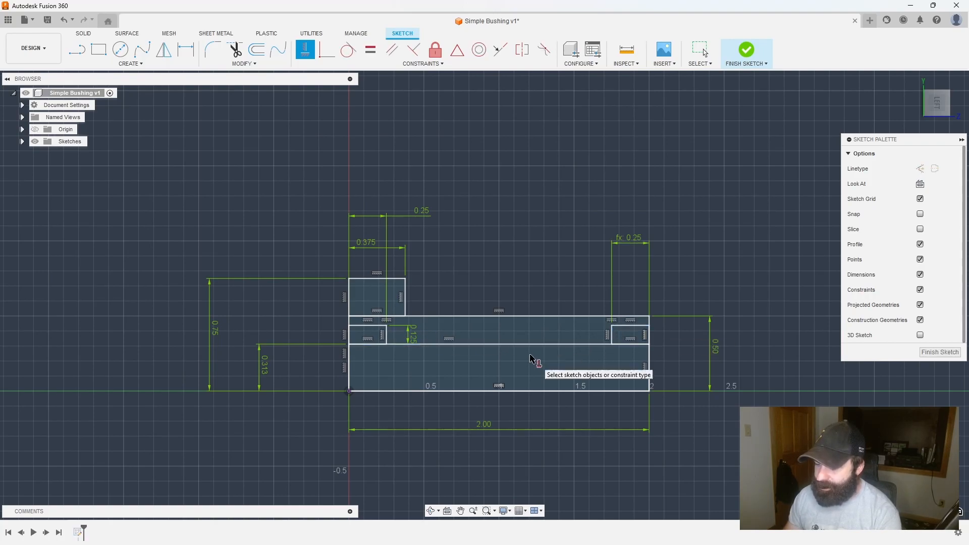
key("Escape")
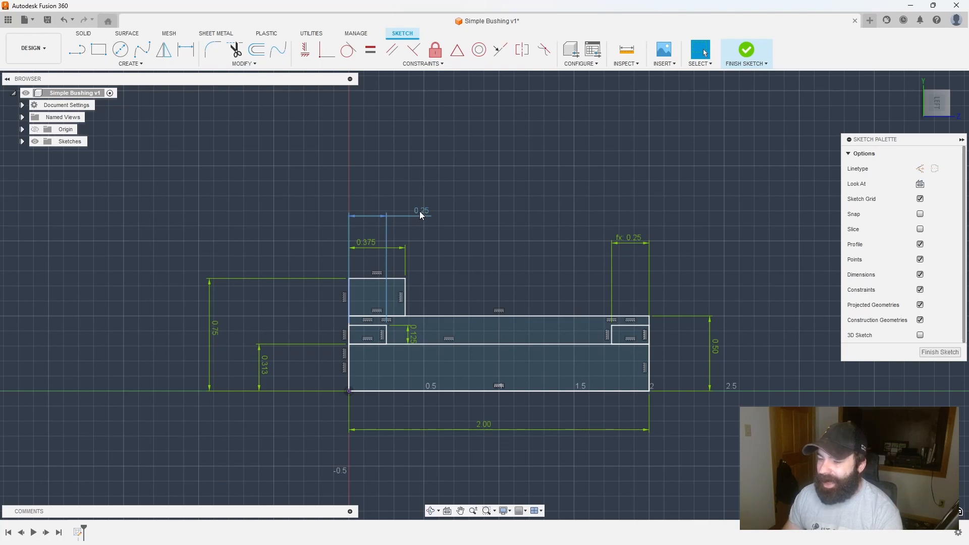
key("Escape")
- Reposition the sketch dimensions closer to the bushing profile to tidy the layout
left_click(373, 326)
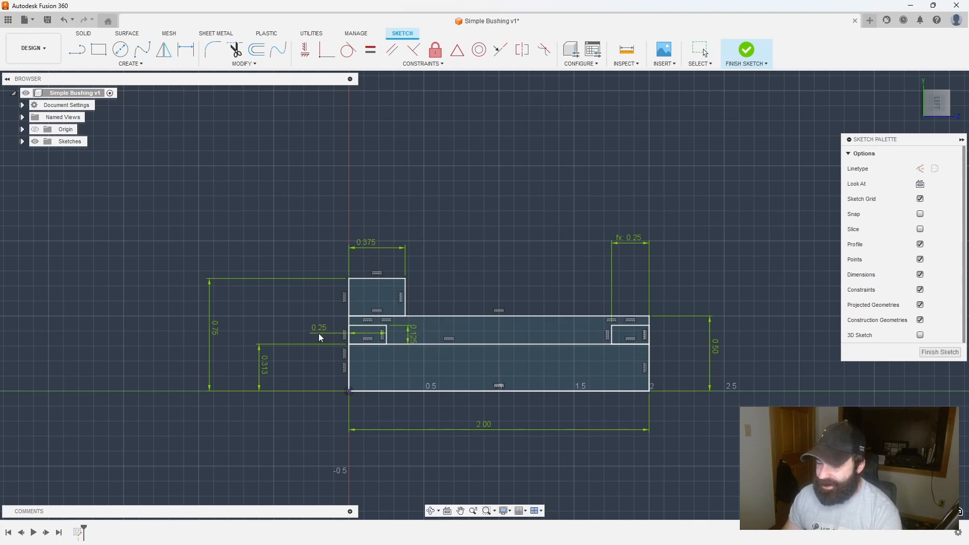
key("Escape")
left_click_drag(253, 368, 322, 374)
left_click_drag(218, 327, 293, 325)
left_click_drag(374, 243, 373, 250)
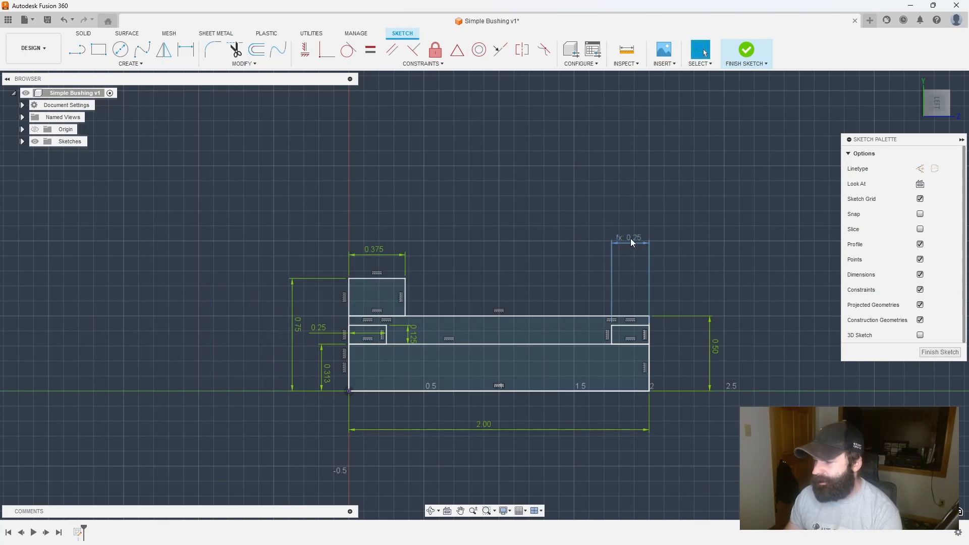
left_click_drag(631, 238, 627, 276)
left_click_drag(709, 348, 667, 350)
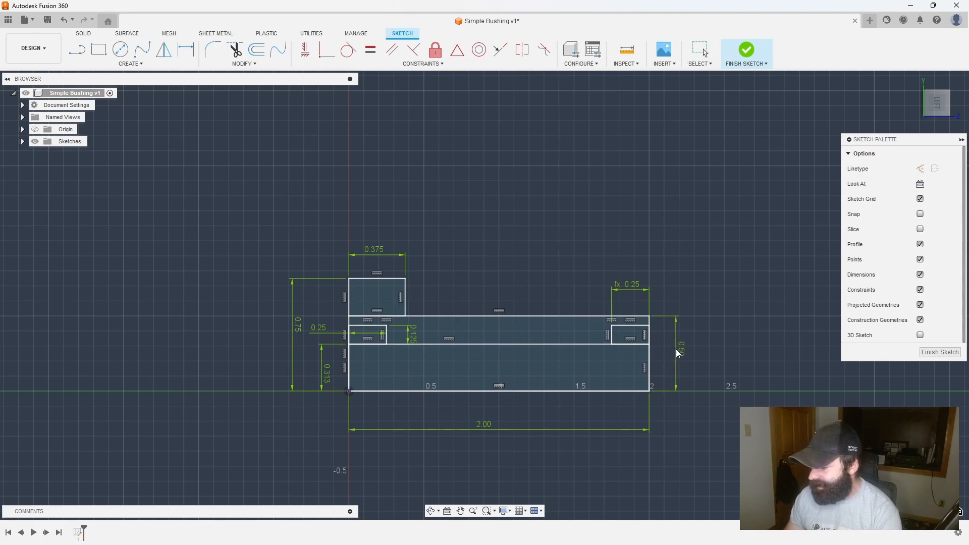
left_click_drag(489, 426, 490, 422)
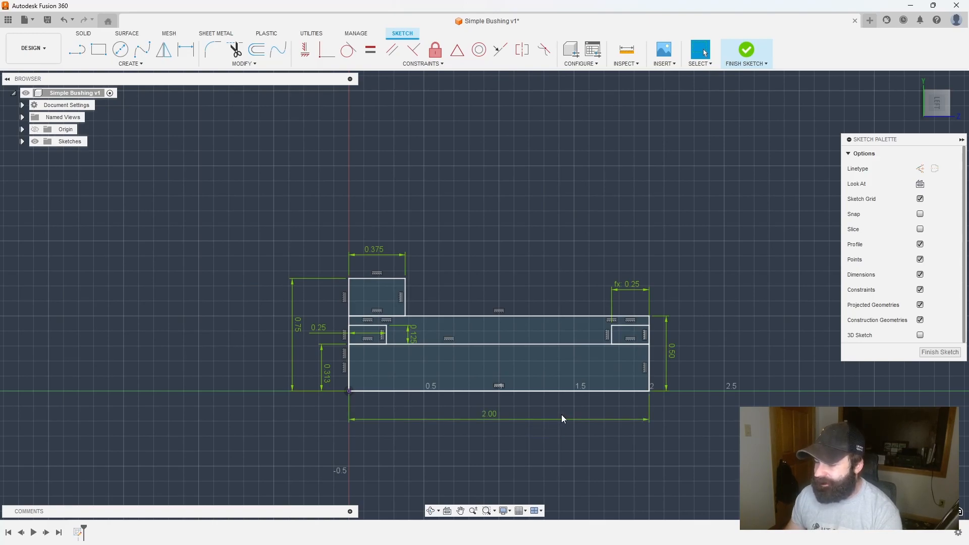
- Select the body wall and flange profiles to check the cross-section, and finish the sketch
left_click(531, 332)
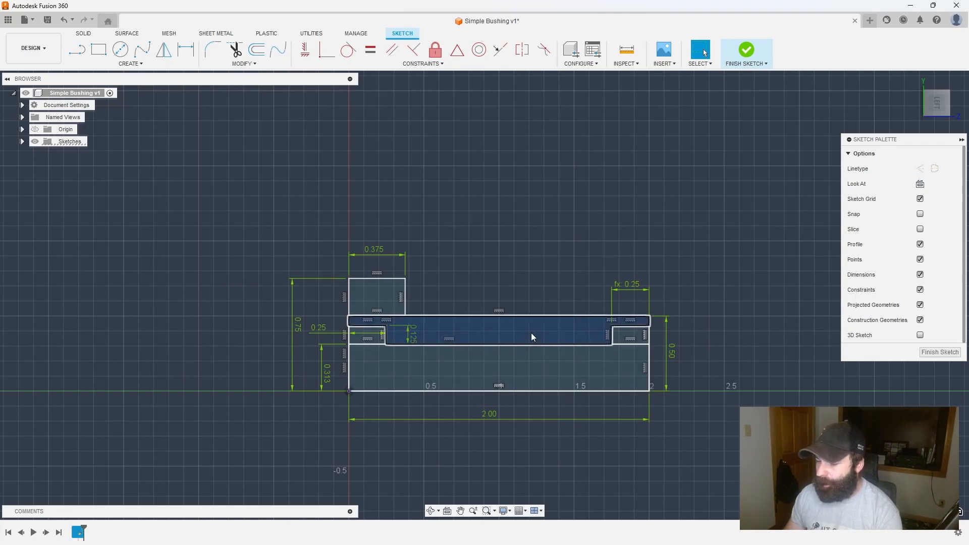
left_click(380, 299, "ctrl")
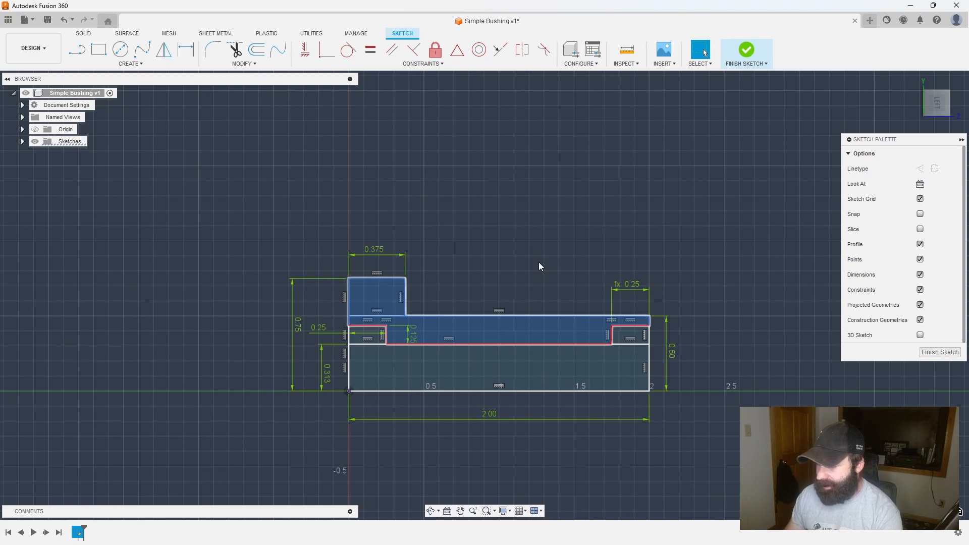
left_click(934, 351)
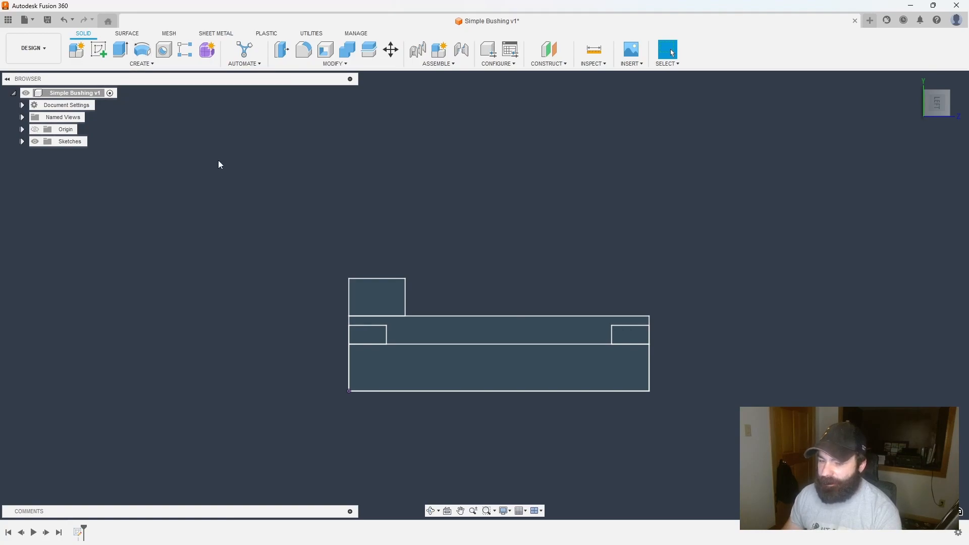
left_click(411, 326)
left_click(386, 301, "ctrl")
key("Escape")
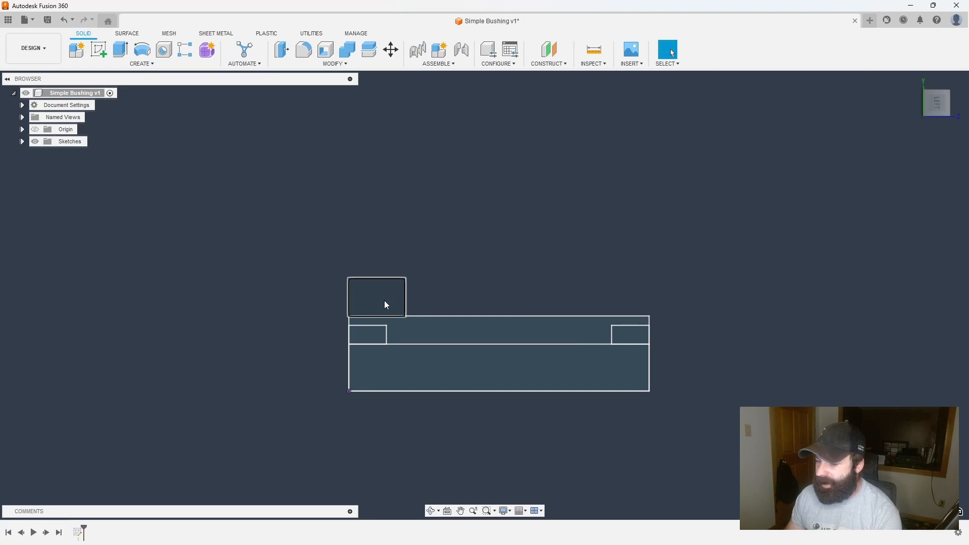
- Revolve the flange and body wall profiles 360 degrees about the sketch's base line as a new body
left_click(142, 49)
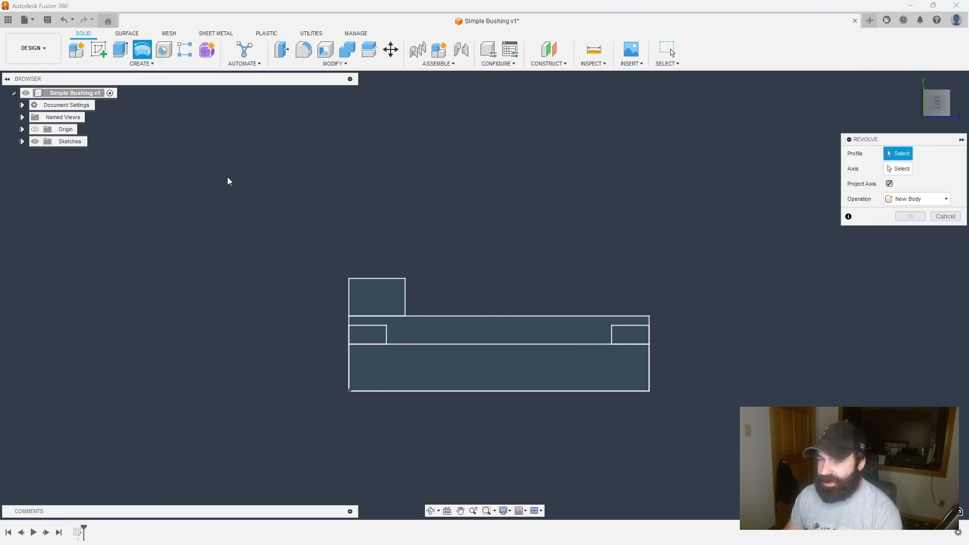
left_click(379, 302)
left_click(434, 336)
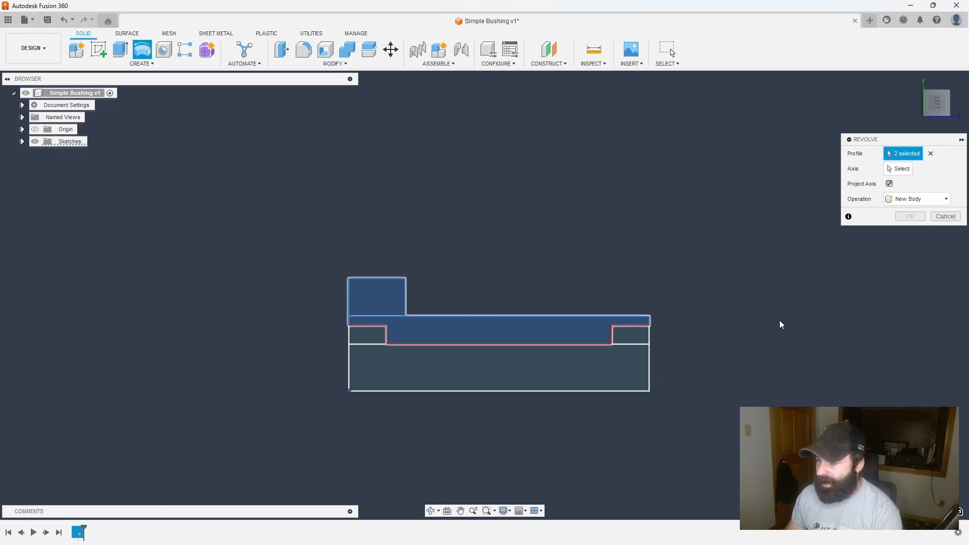
left_click(948, 95)
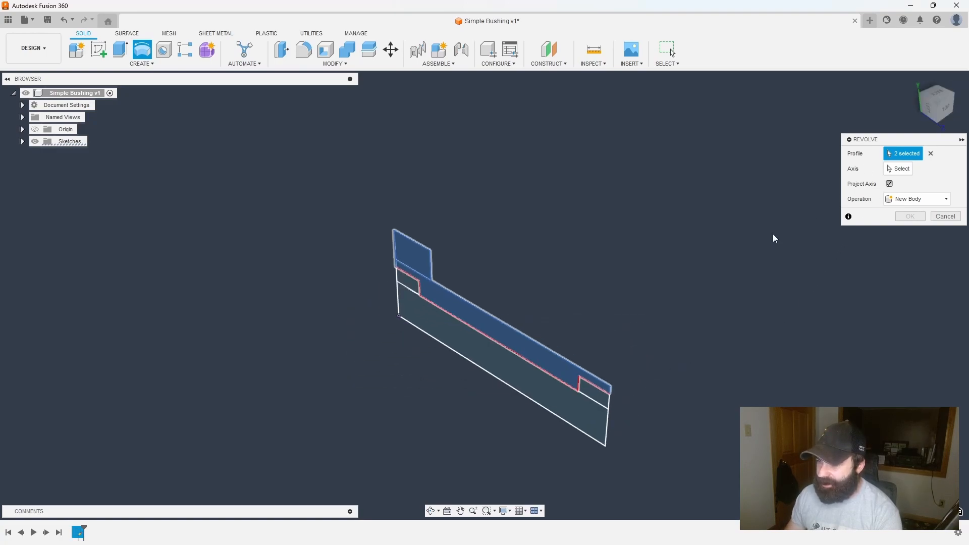
left_click(898, 169)
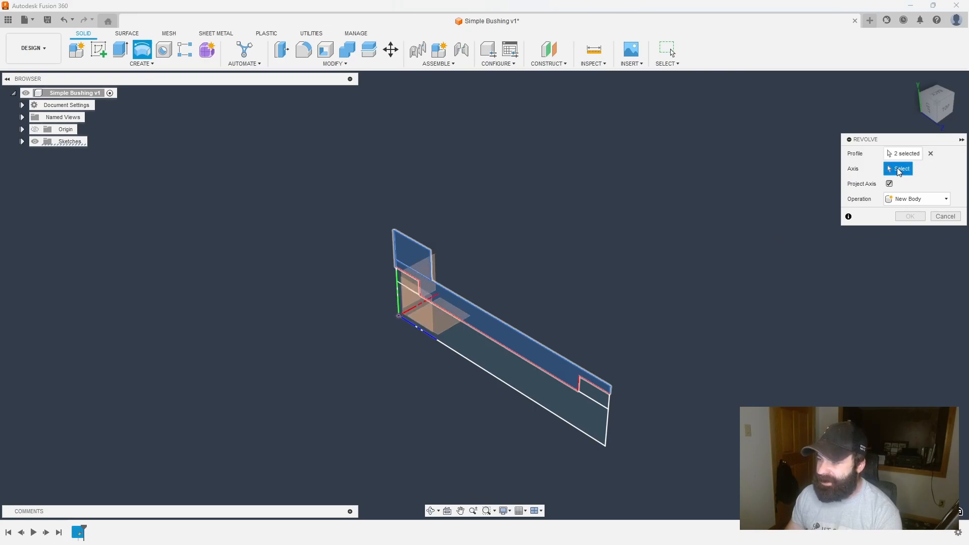
left_click(532, 405)
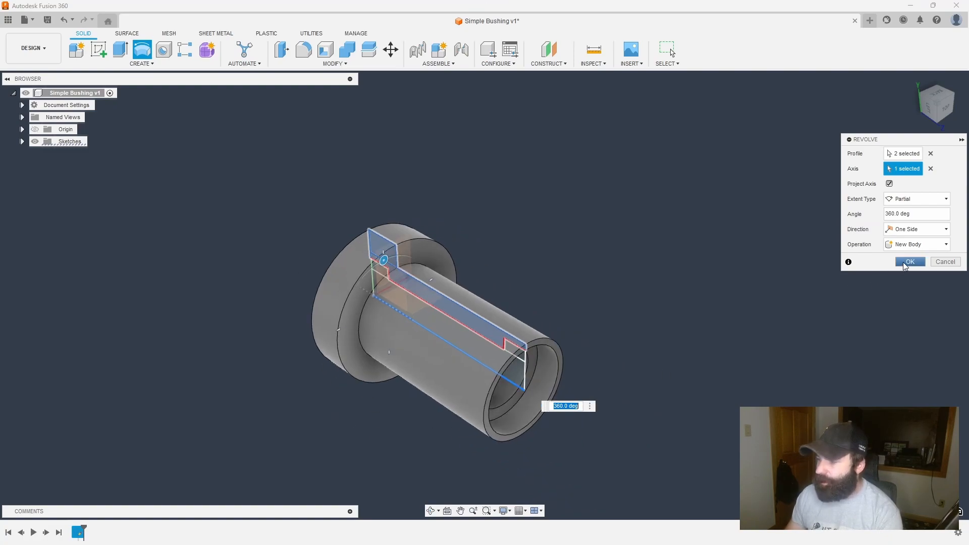
left_click(909, 262)
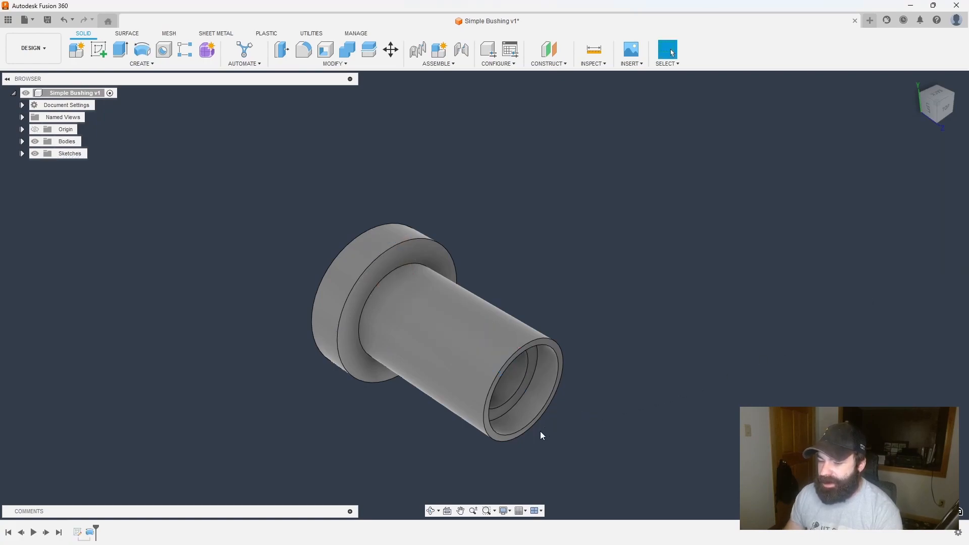
- Fillet the edge where the body meets the flange with a .03 in radius
scroll(535, 434, "up", 2)
middle_click_drag(534, 434, 332, 261, "shift")
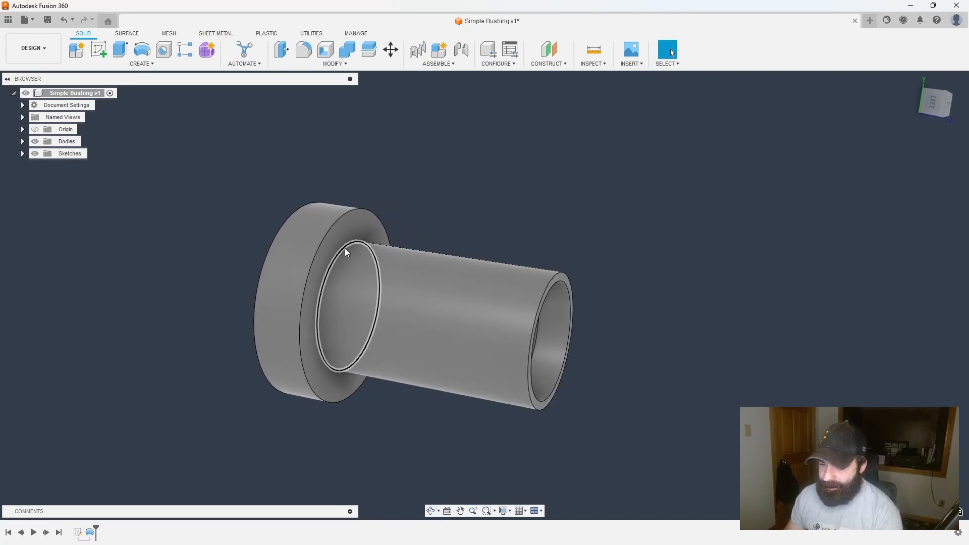
left_click(304, 50)
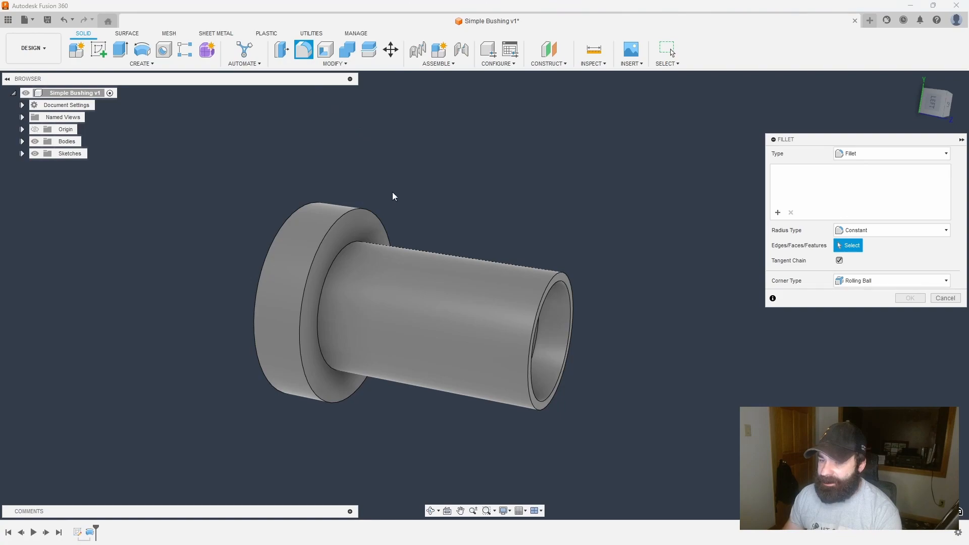
left_click(359, 245)
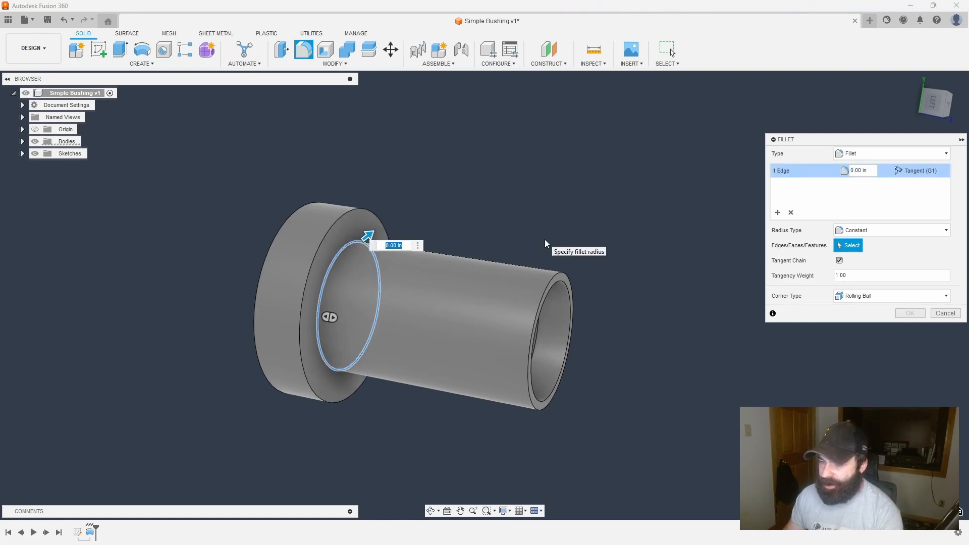
type(".03")
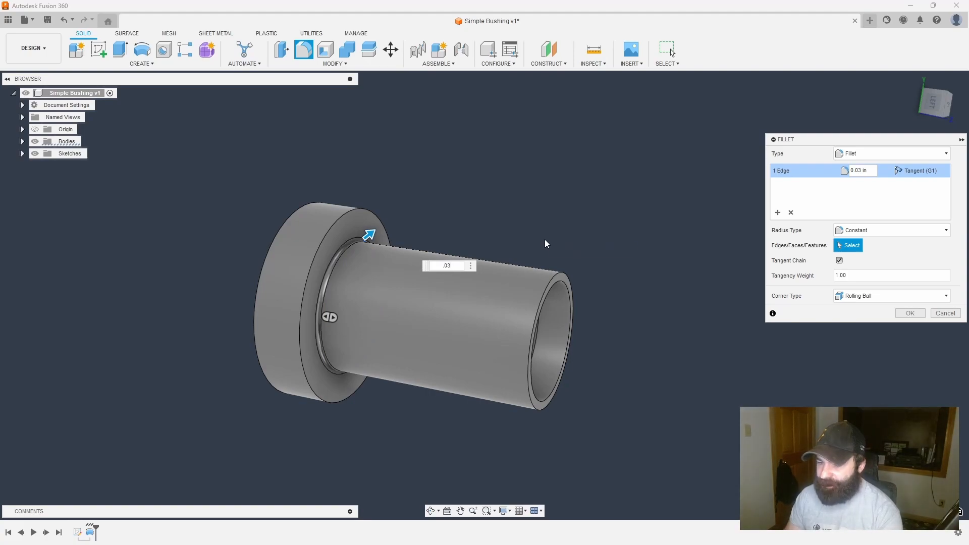
key("Return")
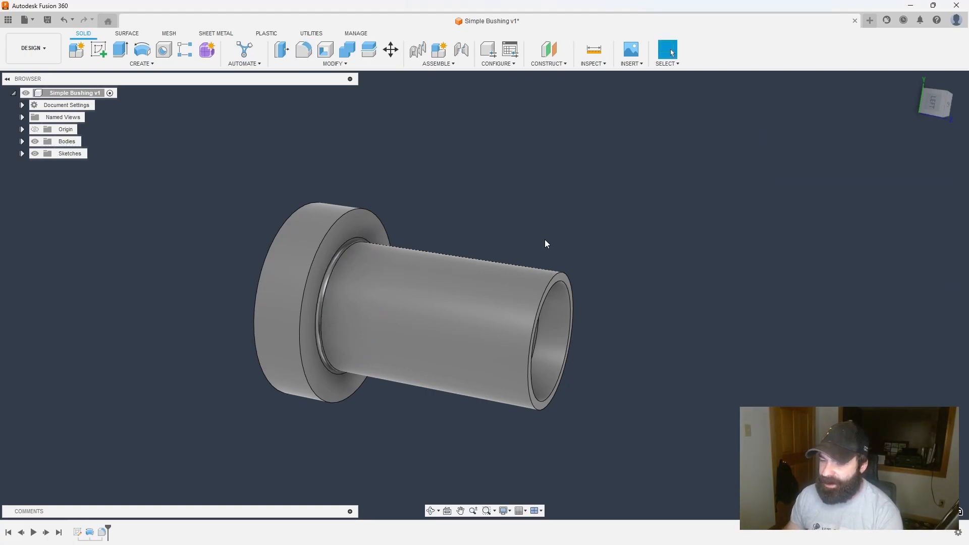
- Start an equal-distance chamfer on both outer flange edges and the outer and inner rim edges at the body's far end
left_click(334, 63)
left_click(320, 97)
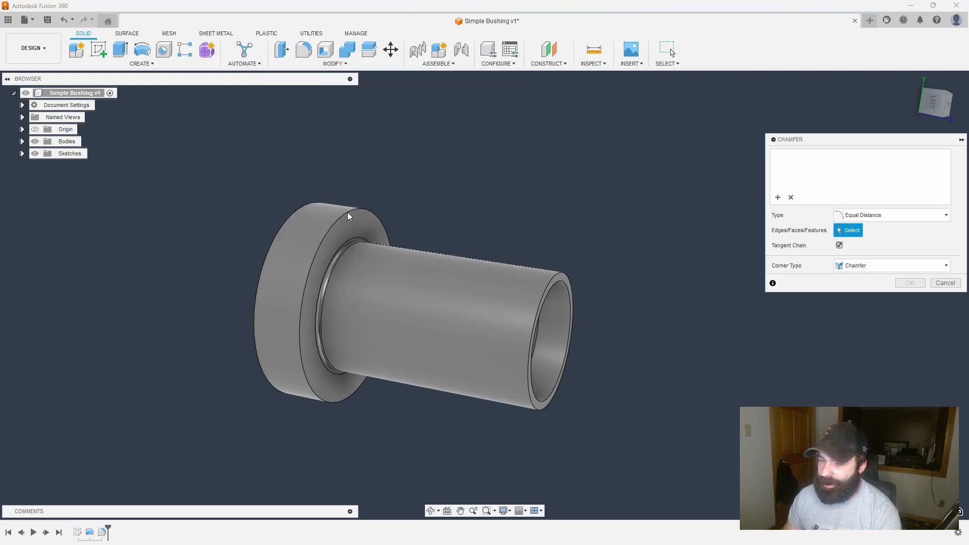
middle_click_drag(355, 212, 374, 213, "shift")
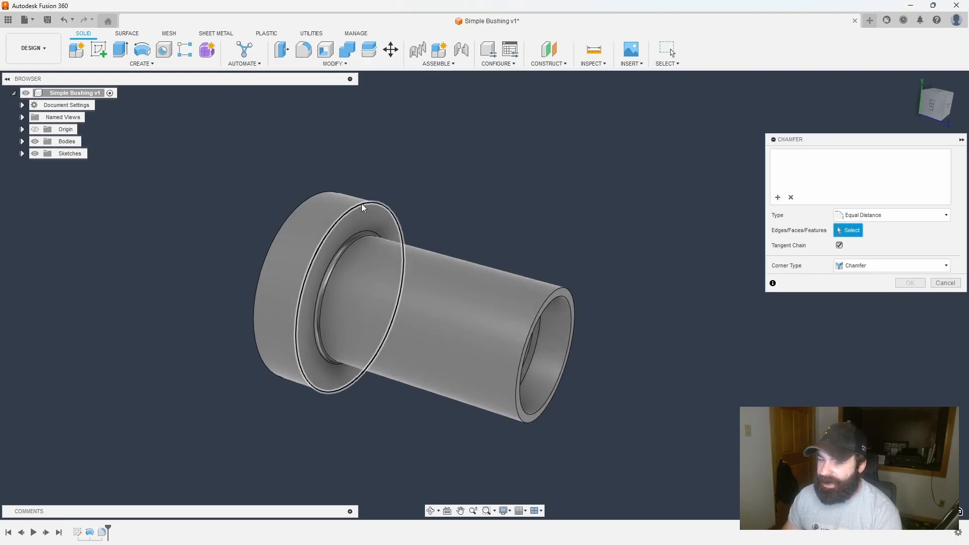
left_click(362, 204)
left_click(320, 194)
left_click(552, 292)
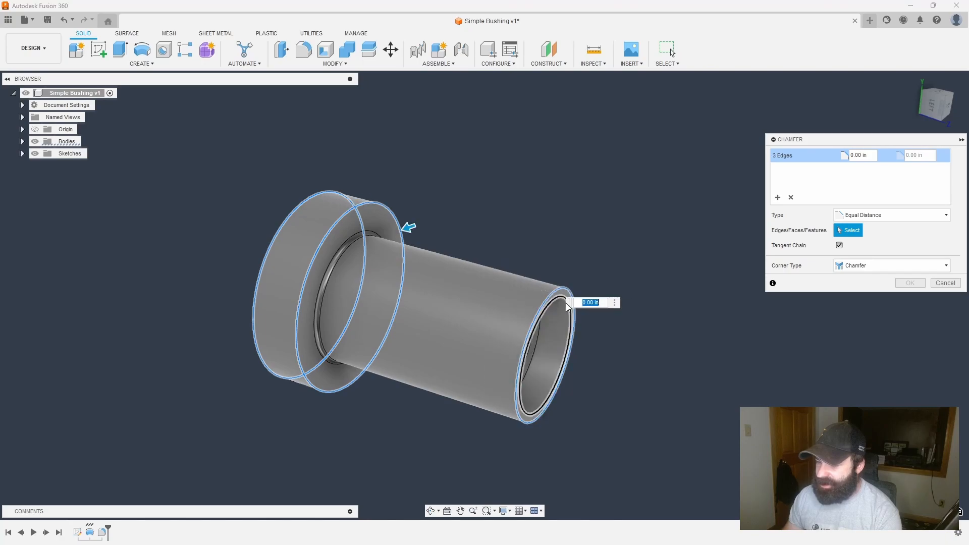
left_click(568, 305)
- Add the bore edges at both ends and the flange recess rim to the chamfer, and apply it with a .015 in distance
middle_click_drag(547, 323, 523, 314, "shift")
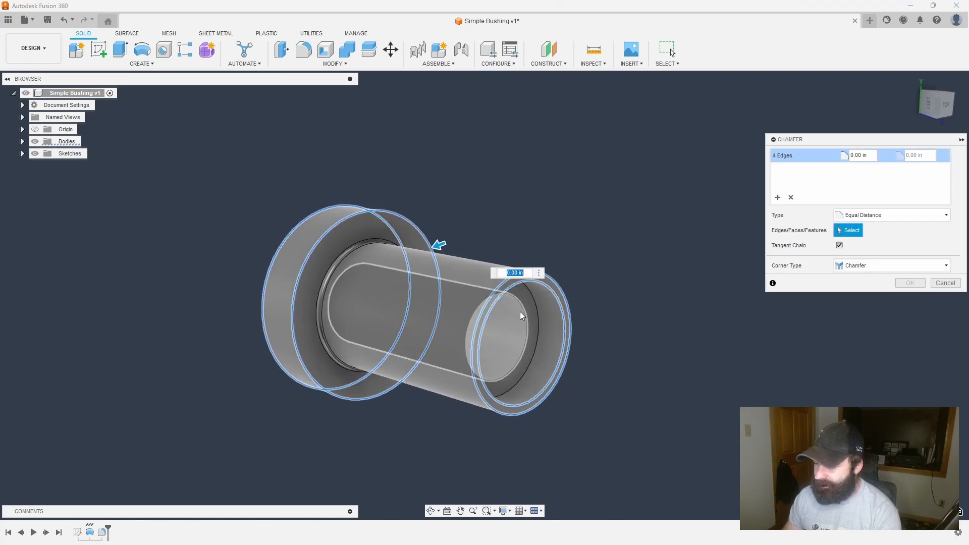
left_click(527, 323)
middle_click_drag(649, 441, 545, 397, "shift")
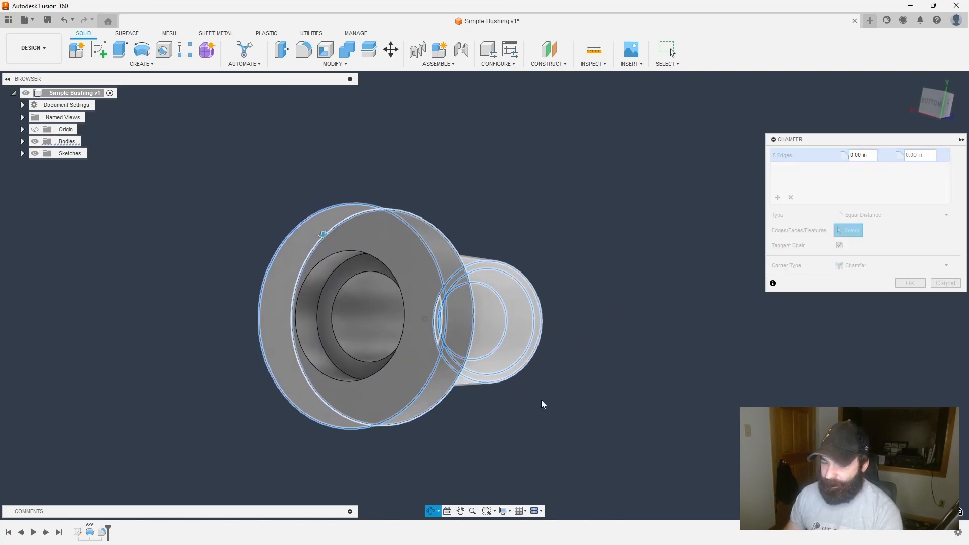
left_click(305, 294)
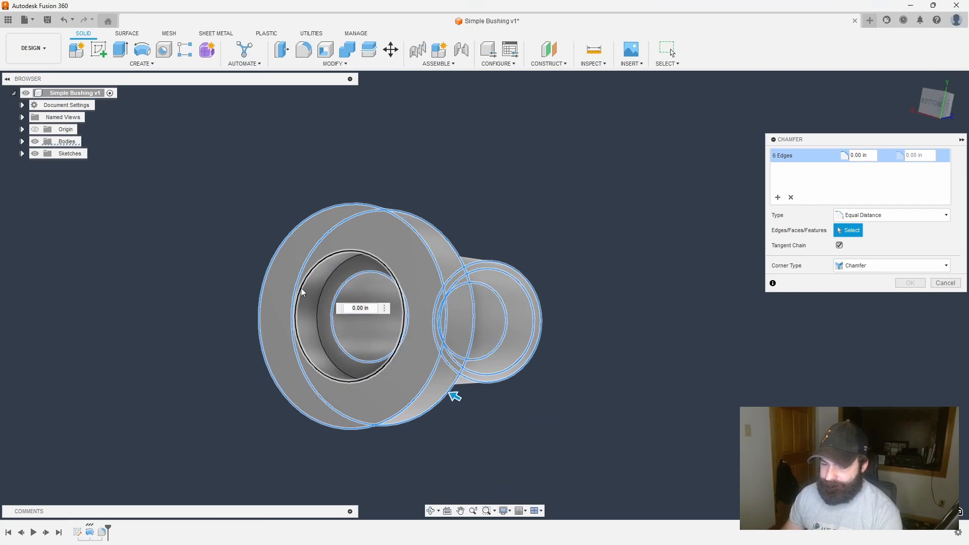
left_click(302, 292)
key("BackSpace")
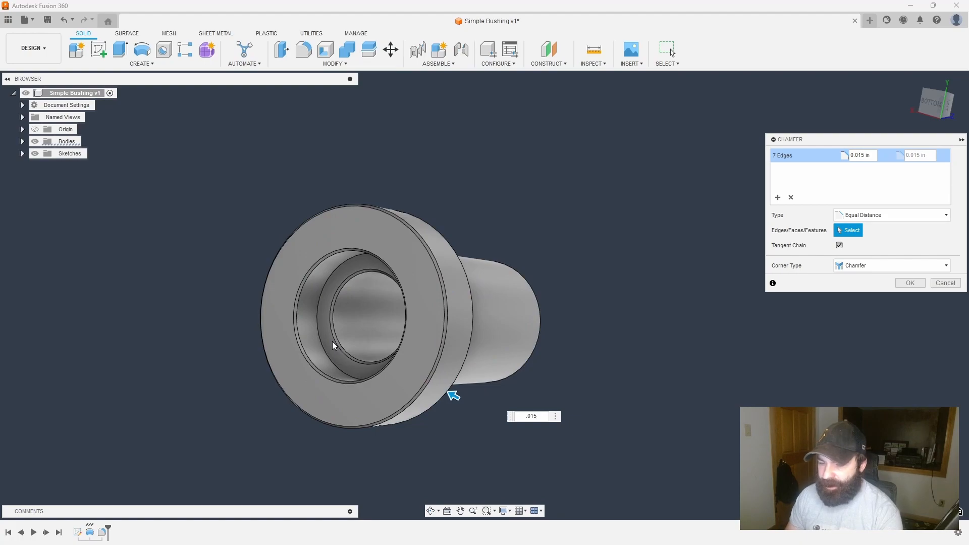
key("Return")
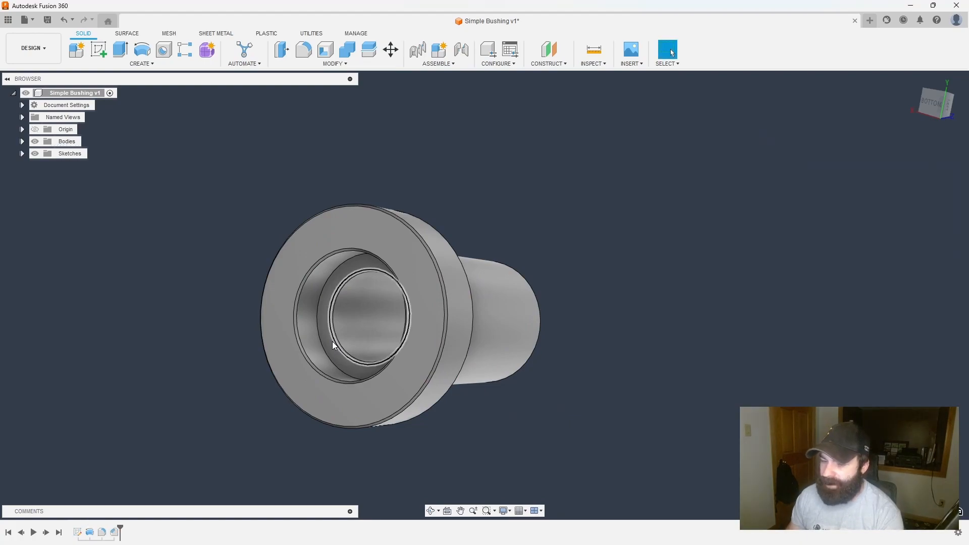
- Create a section analysis lengthwise through the bushing on the YZ origin plane, with hatching shown and the cut direction flipped
middle_click_drag(328, 262, 544, 231, "shift")
scroll(543, 231, "down", 1)
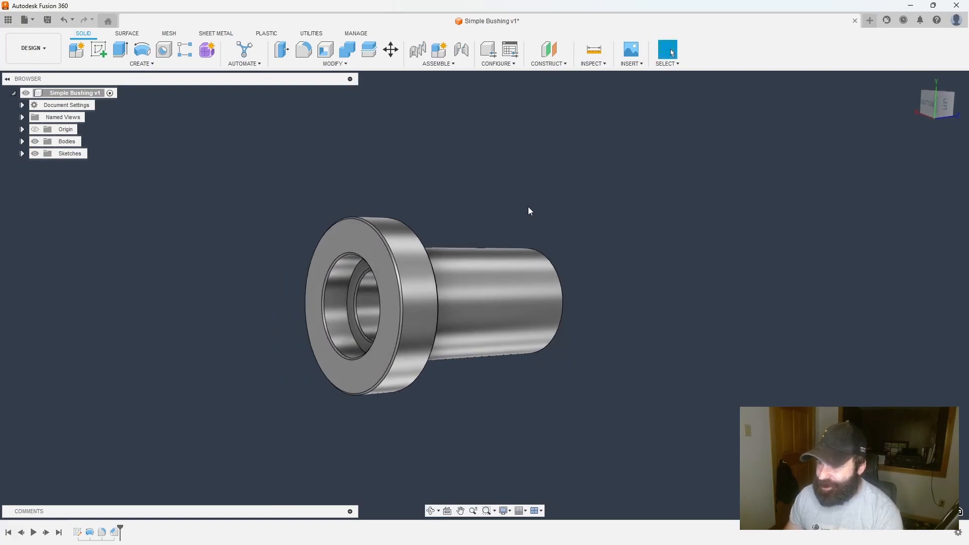
left_click(945, 105)
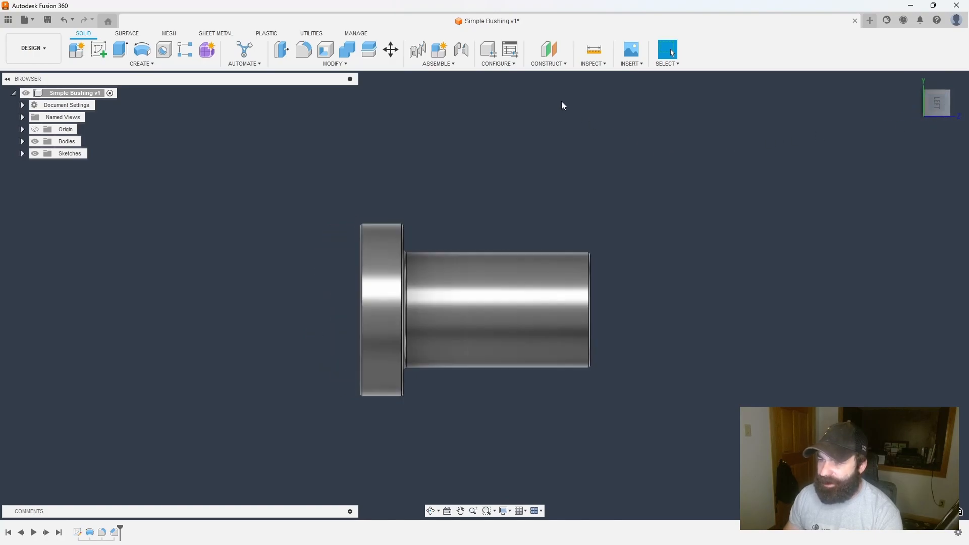
left_click(544, 65)
left_click(604, 66)
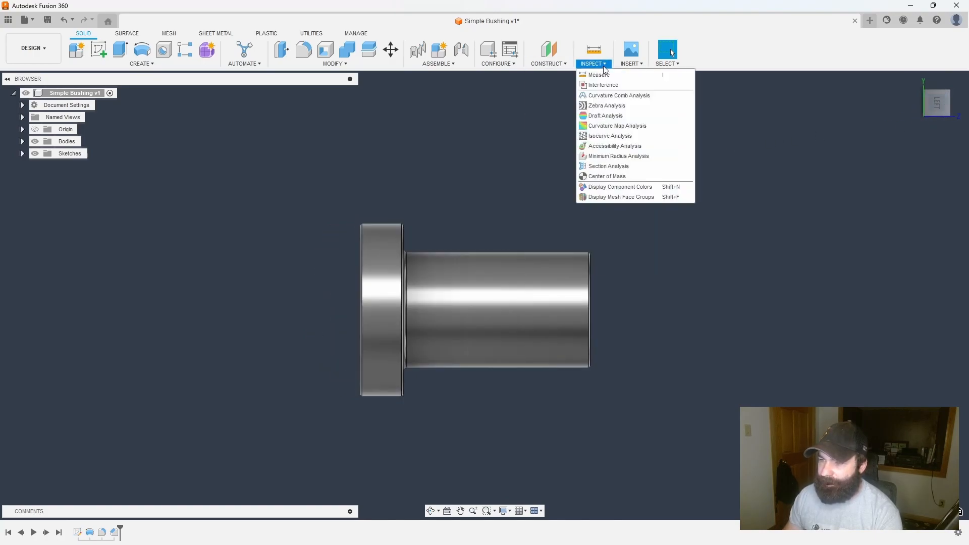
left_click(612, 166)
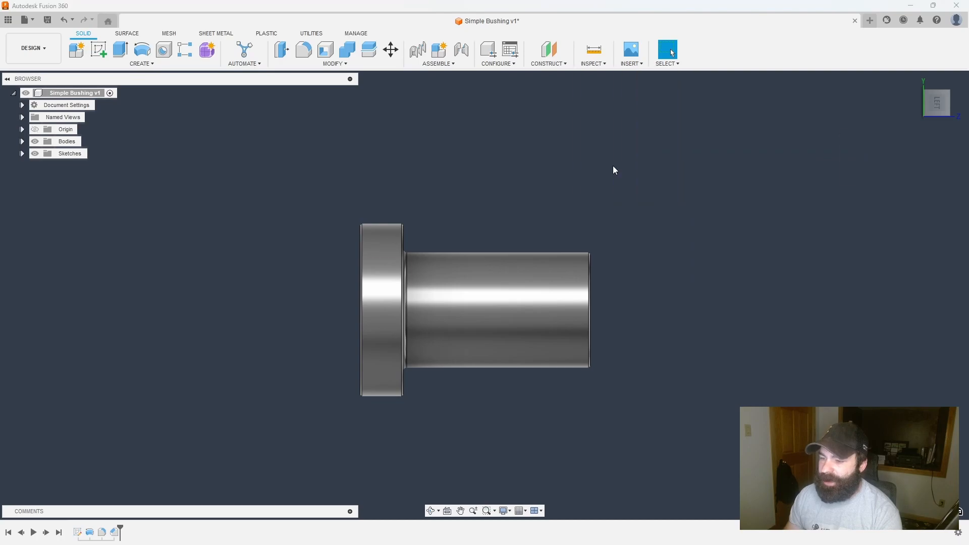
left_click(394, 283)
left_click(892, 244)
left_click(892, 214)
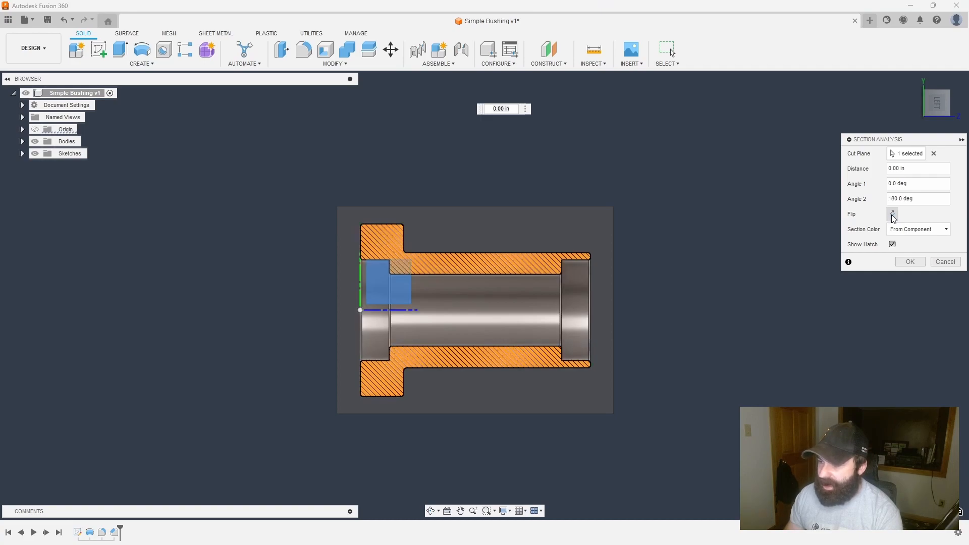
left_click(910, 261)
- Toggle the section analysis off and on to compare the whole bushing with its cross-section
middle_click_drag(409, 299, 530, 299, "shift")
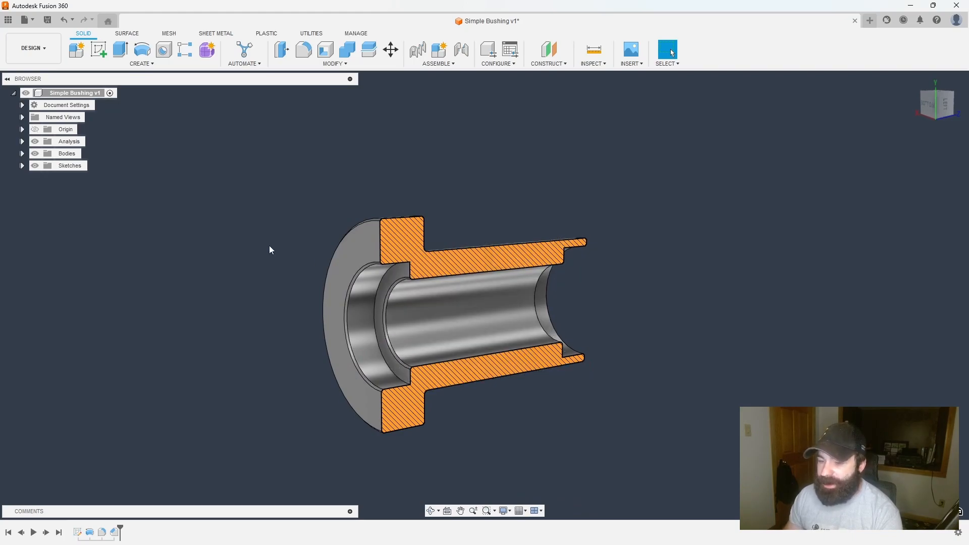
left_click(38, 144)
left_click(38, 144)
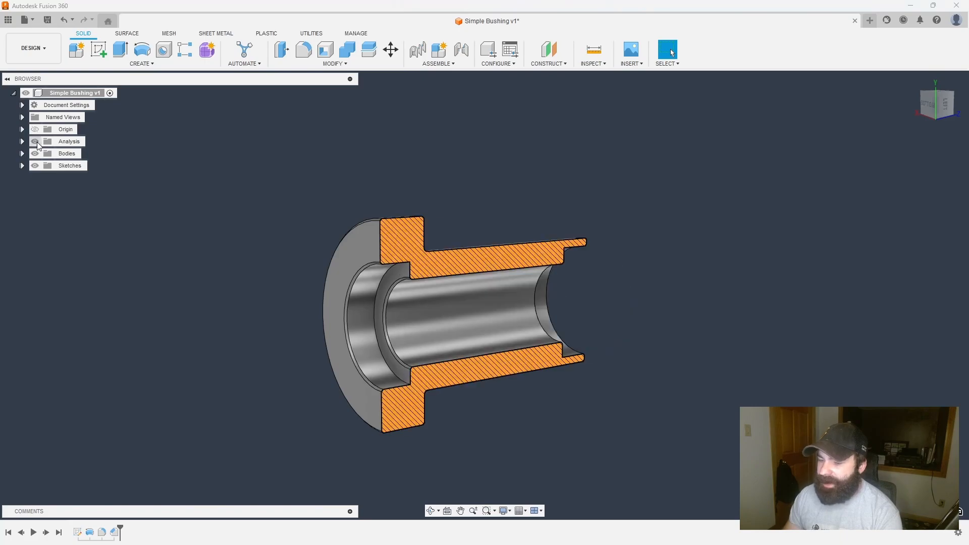
left_click(35, 142)
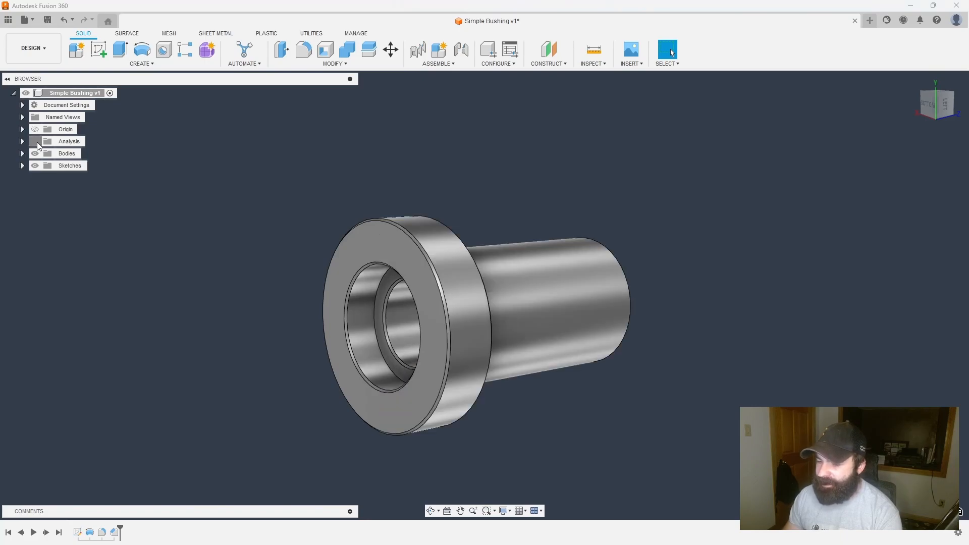
left_click(36, 142)
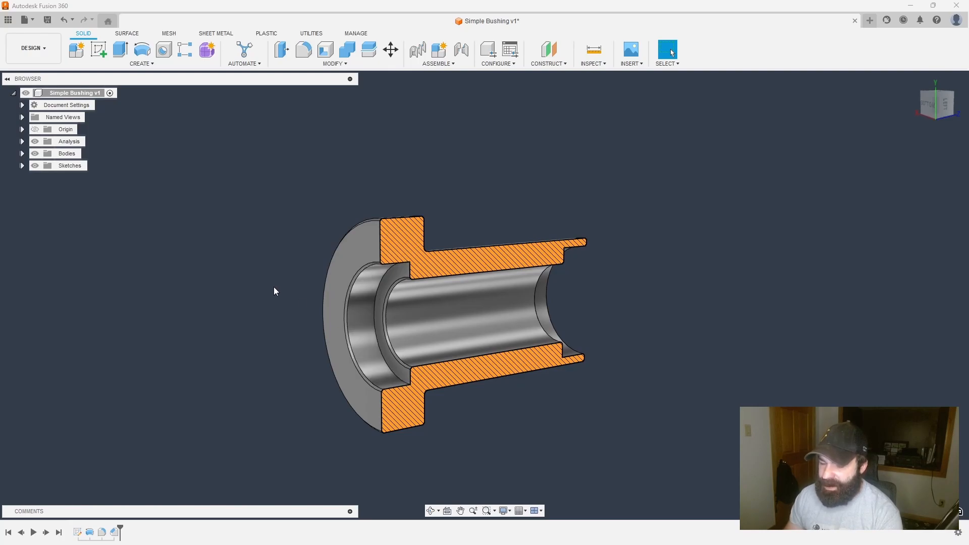
- Edit the existing fillet to add a second set with a .015 in radius on the inner corner edges of both end recesses
double_click(102, 532)
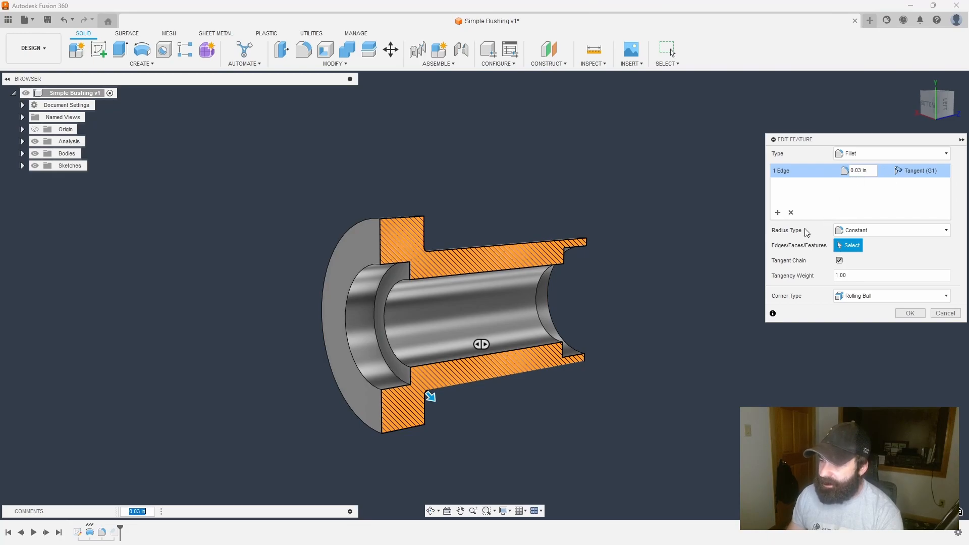
left_click(791, 213)
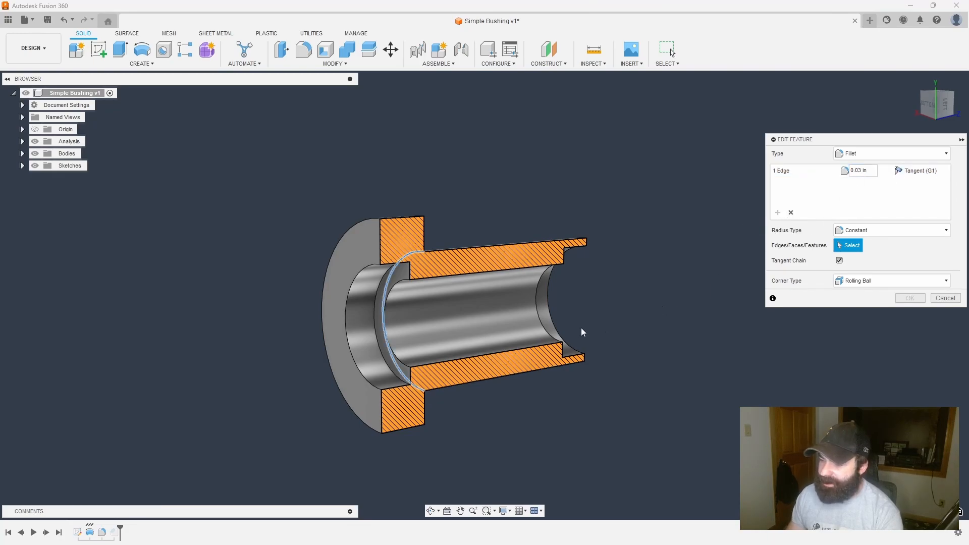
left_click(376, 318)
middle_click_drag(569, 321, 510, 323, "shift")
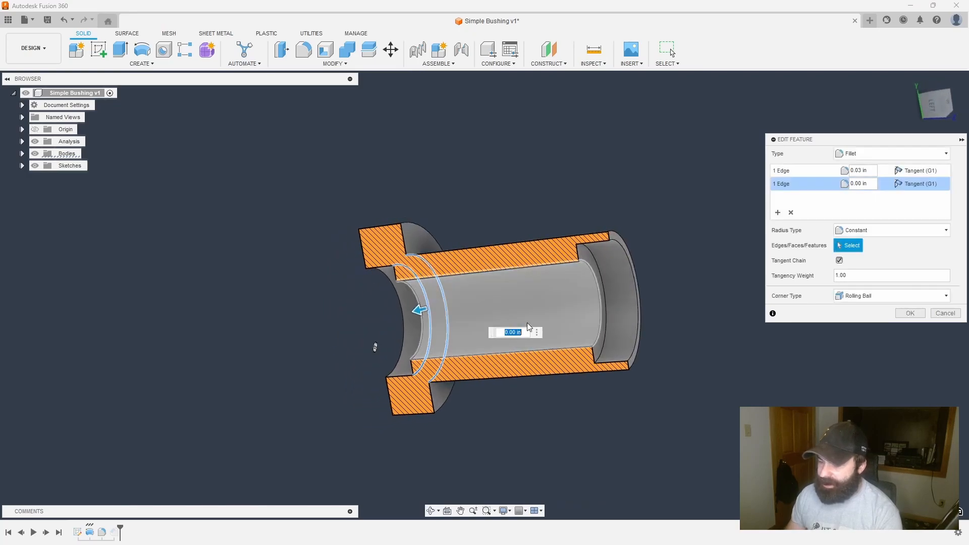
left_click(604, 323)
type(".015")
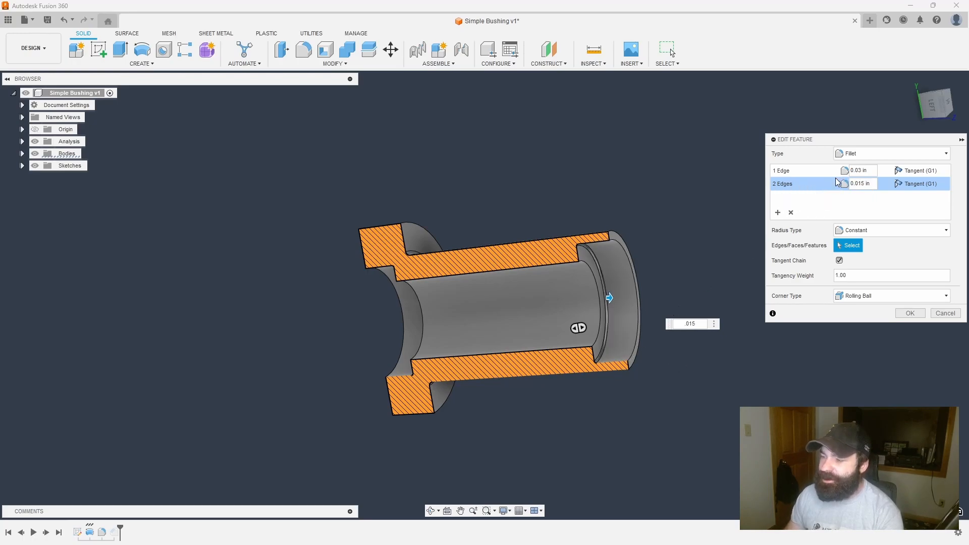
left_click(910, 313)
- Save the design as a new version with the description User Saved
middle_click_drag(106, 469, 225, 387, "shift")
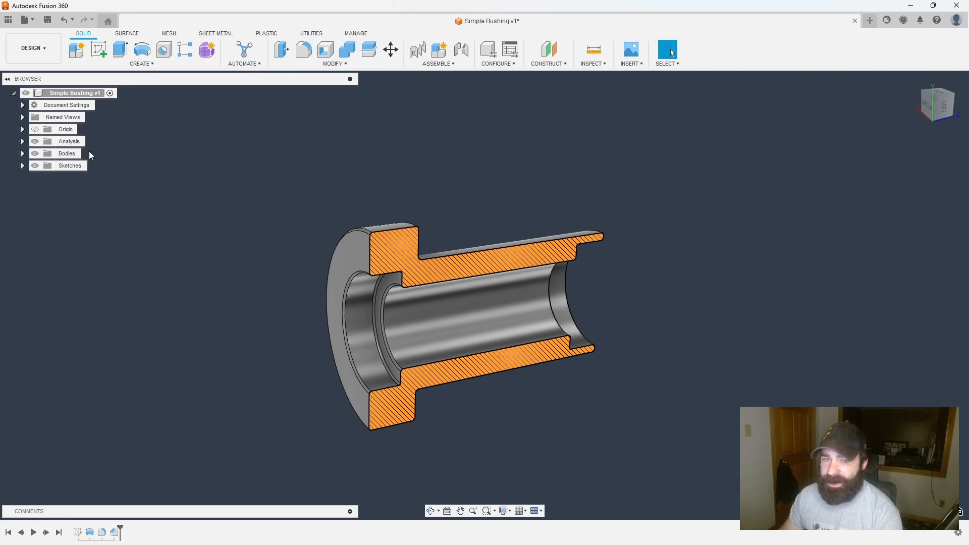
left_click(48, 20)
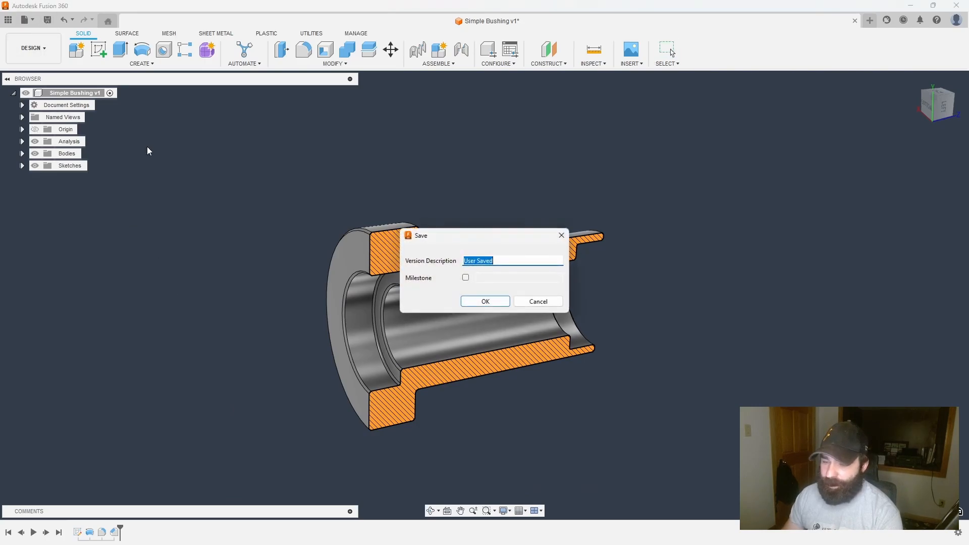
left_click(485, 301)
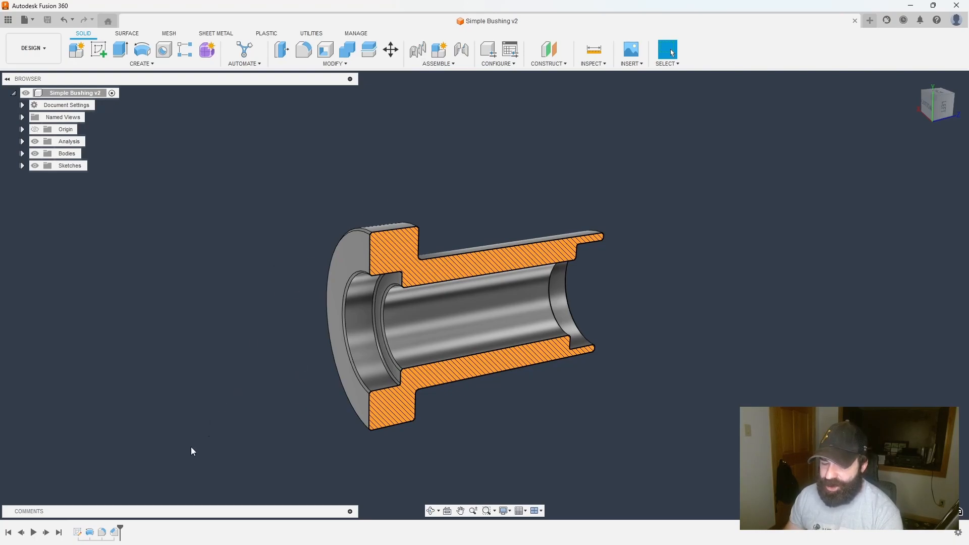
- Edit the bushing profile sketch, setting the overall length to 3 in and the flange's outer radius to 1.00 in
double_click(78, 532)
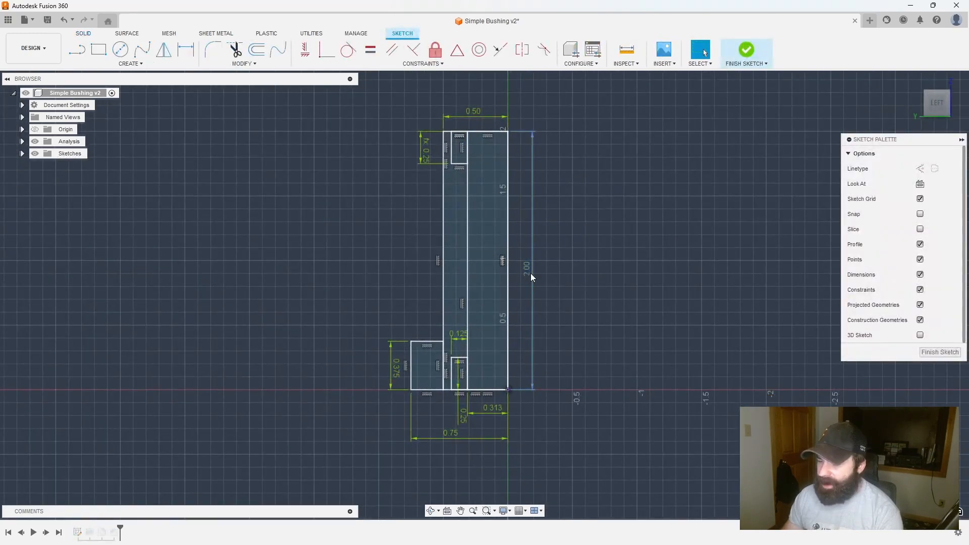
double_click(531, 277)
type("3")
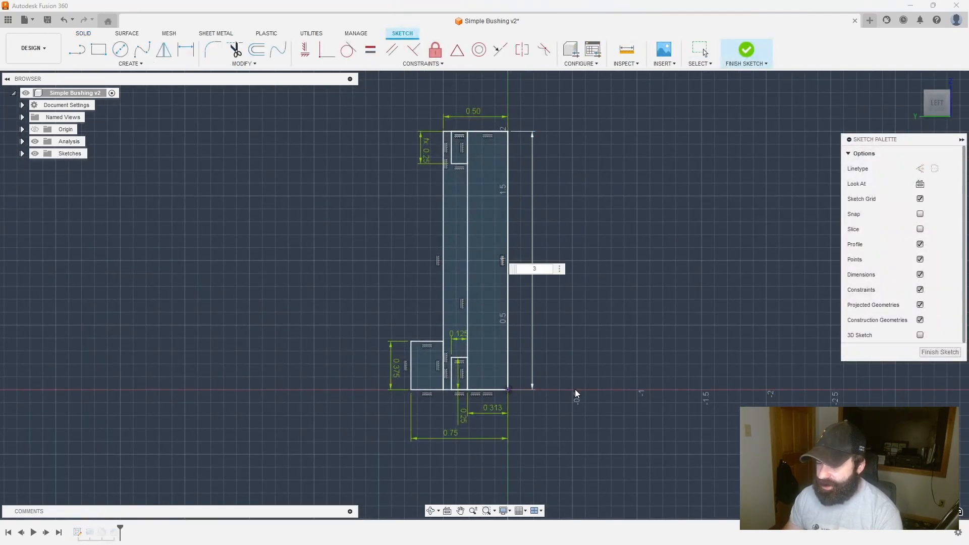
key("Return")
double_click(452, 442)
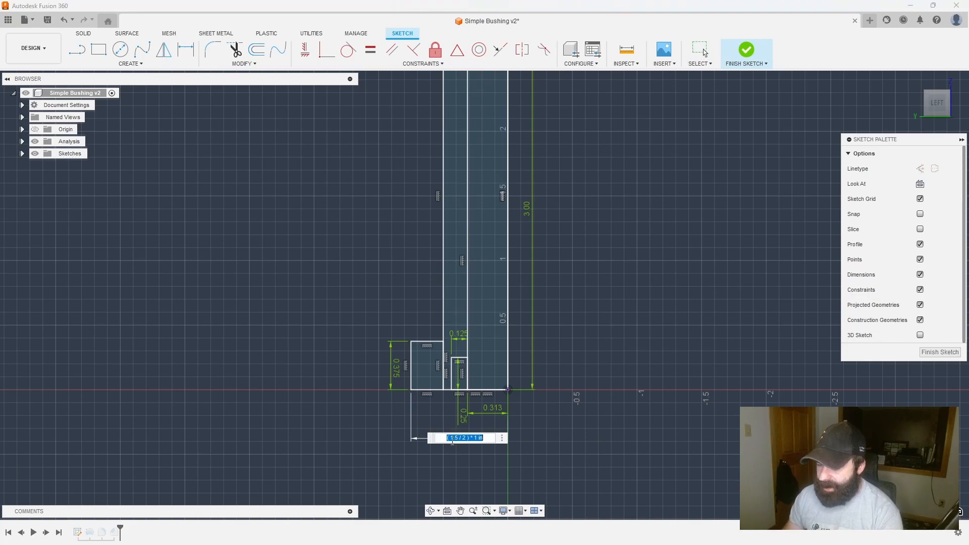
double_click(453, 438)
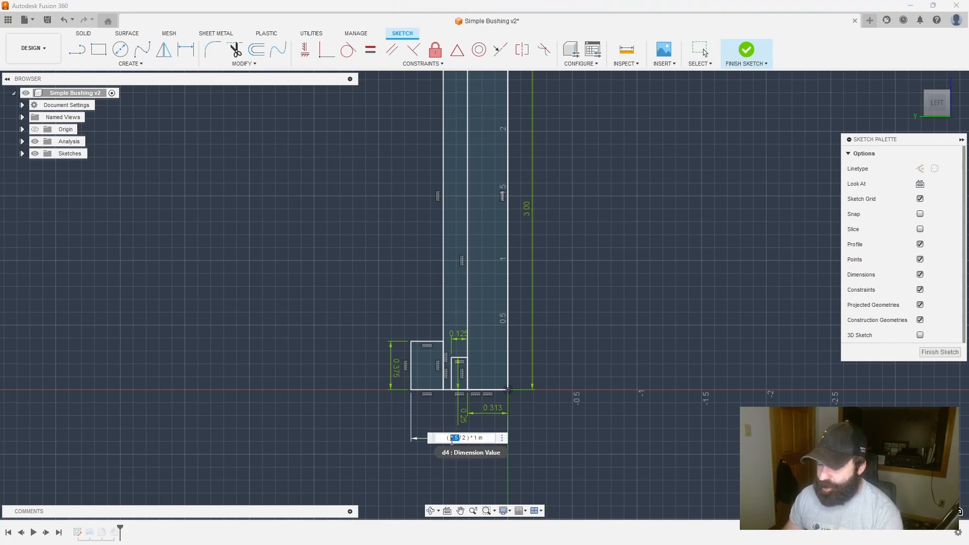
key("Return")
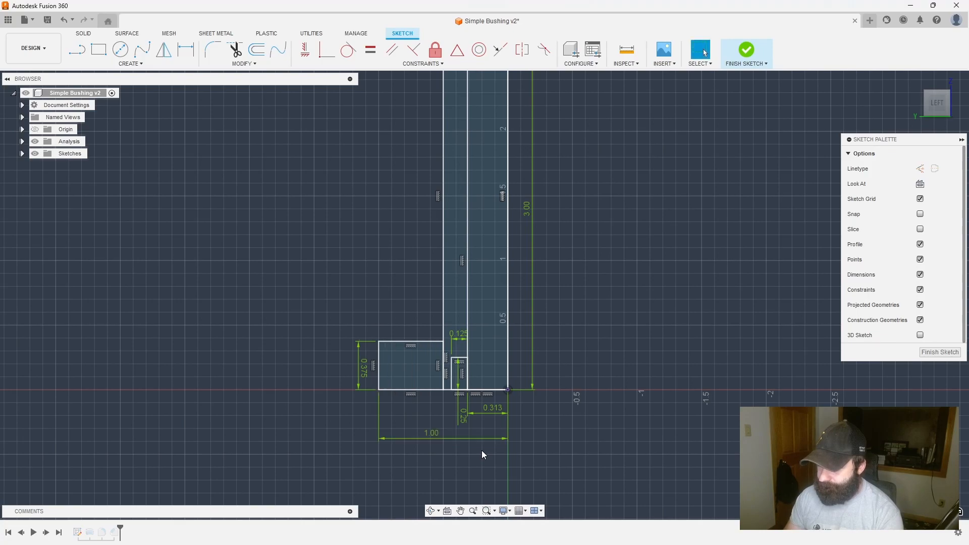
- Set the body's outer radius in the sketch to half of 1.25 in
scroll(481, 450, "down", 3)
scroll(446, 169, "up", 2)
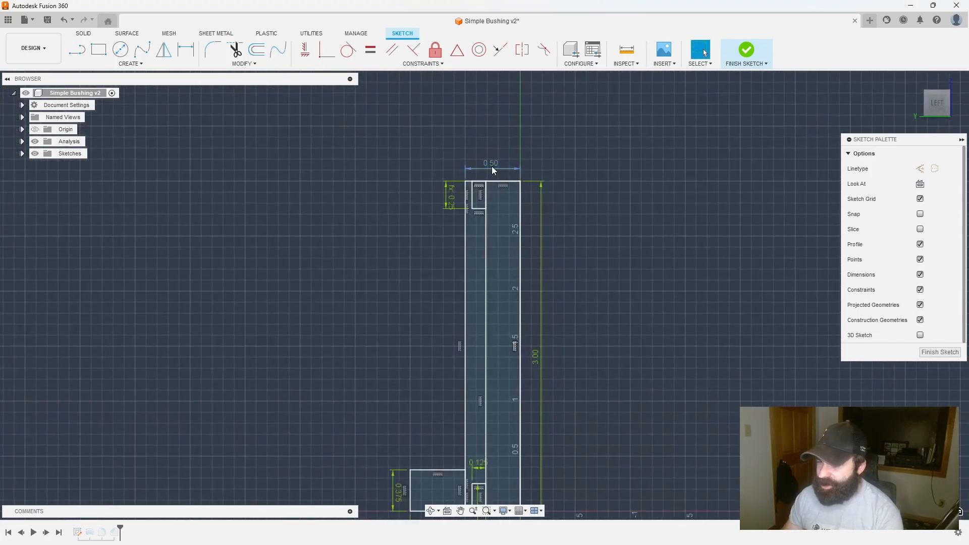
double_click(493, 169)
left_click_drag(490, 169, 501, 170)
double_click(492, 169)
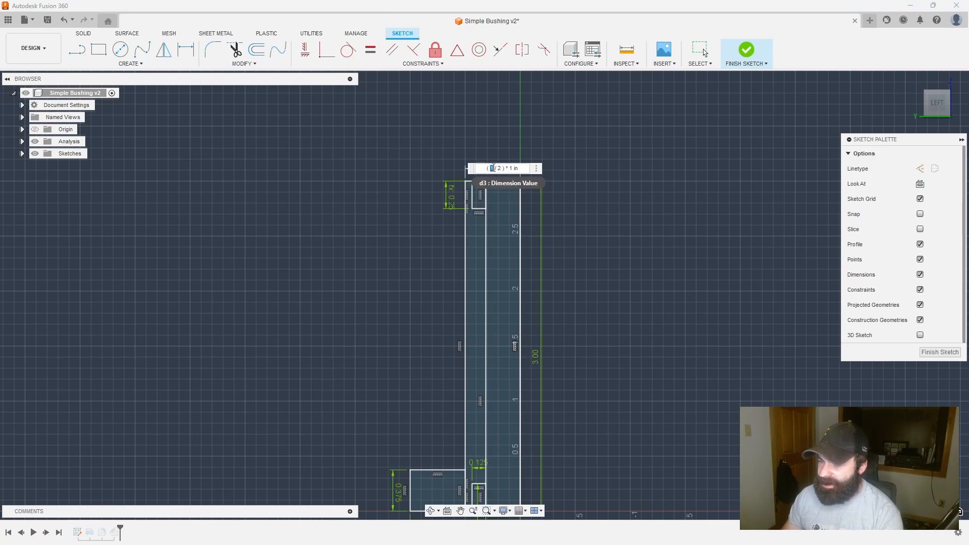
type("1.25")
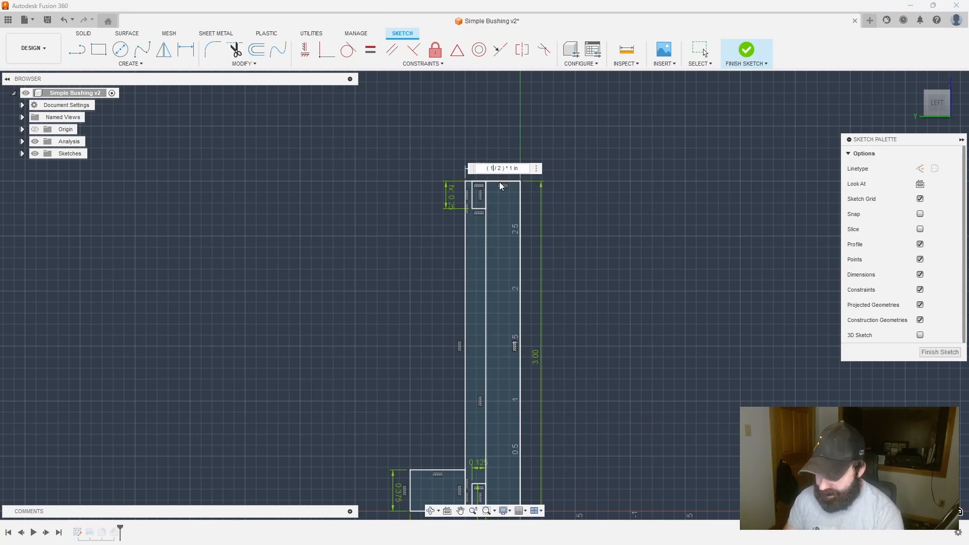
key("Return")
- Set the bore radius in the sketch to half of 1 in
scroll(466, 146, "down", 3)
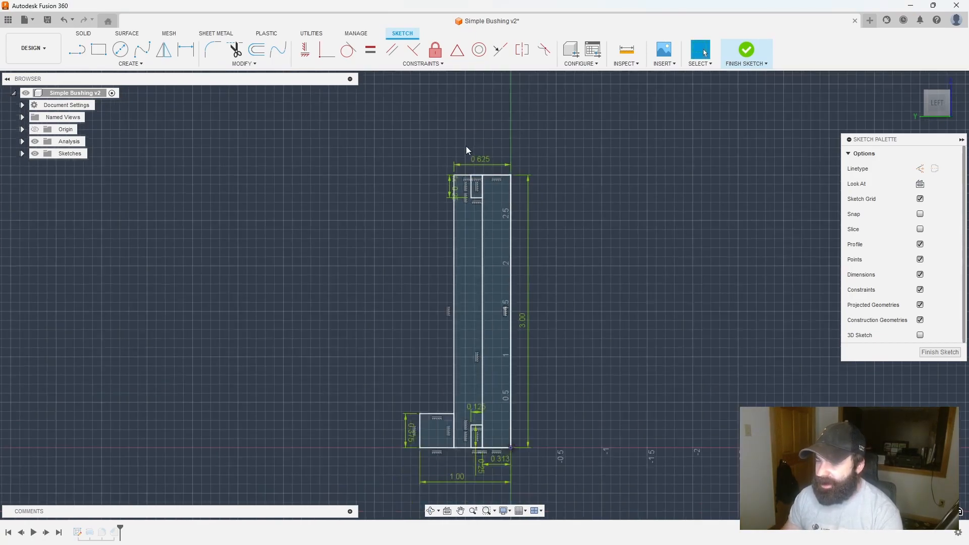
scroll(492, 441, "up", 3)
double_click(498, 432)
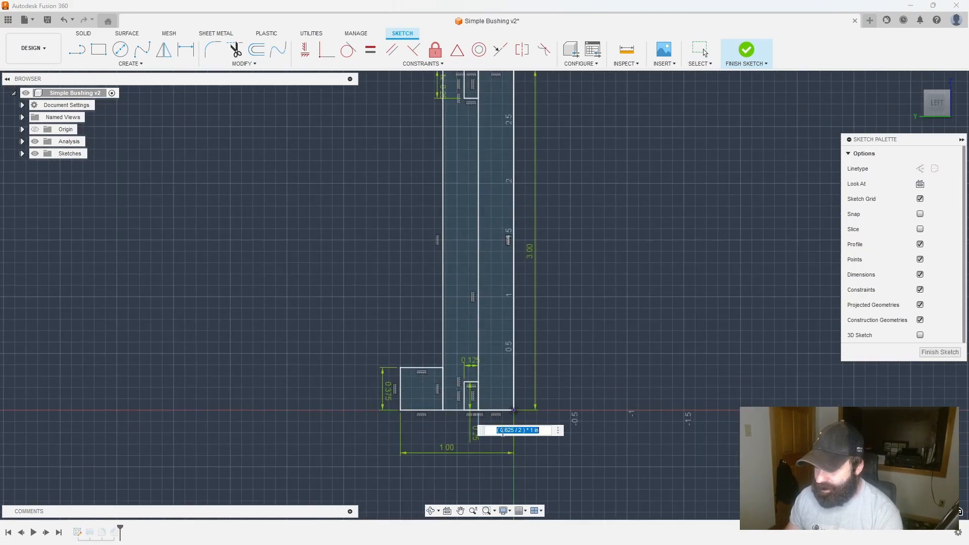
left_click(503, 430)
left_click_drag(498, 430, 516, 431)
type("1")
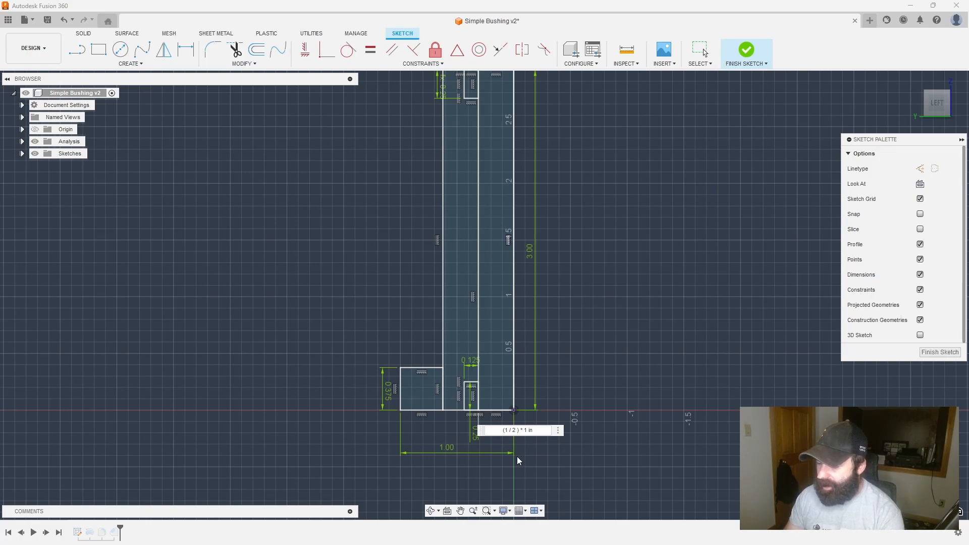
key("Return")
- Set the body's outer radius to half of 1.5 in and finish the sketch to rebuild the bushing
scroll(511, 417, "down", 1)
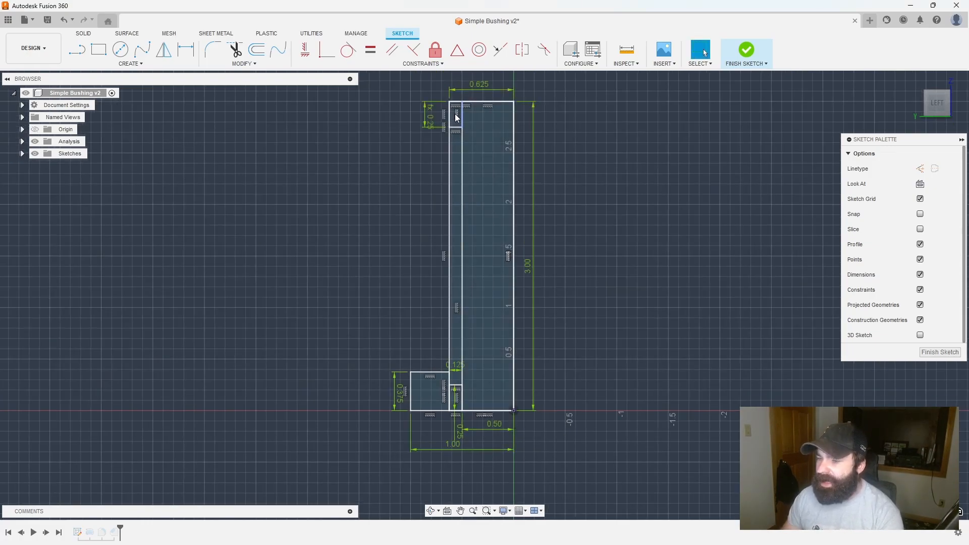
scroll(464, 208, "down", 1)
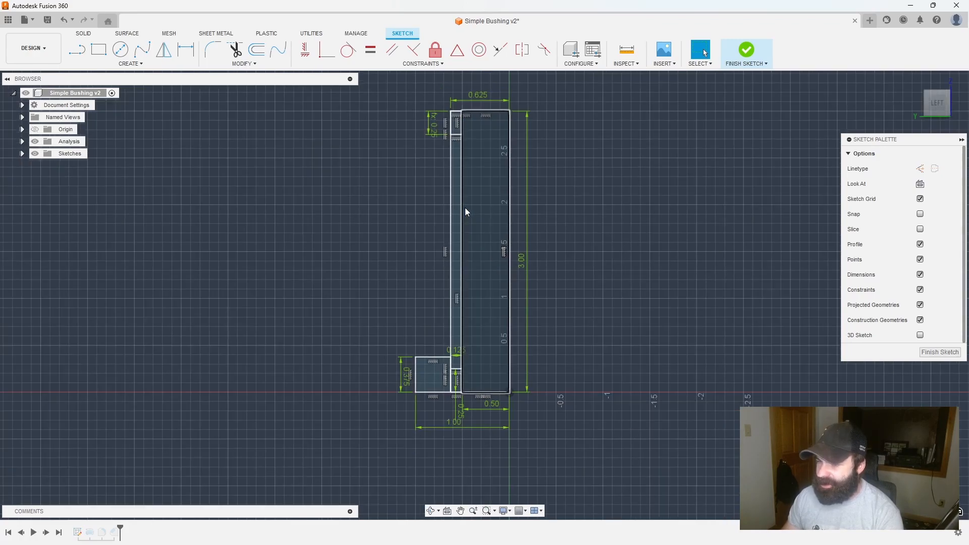
double_click(477, 95)
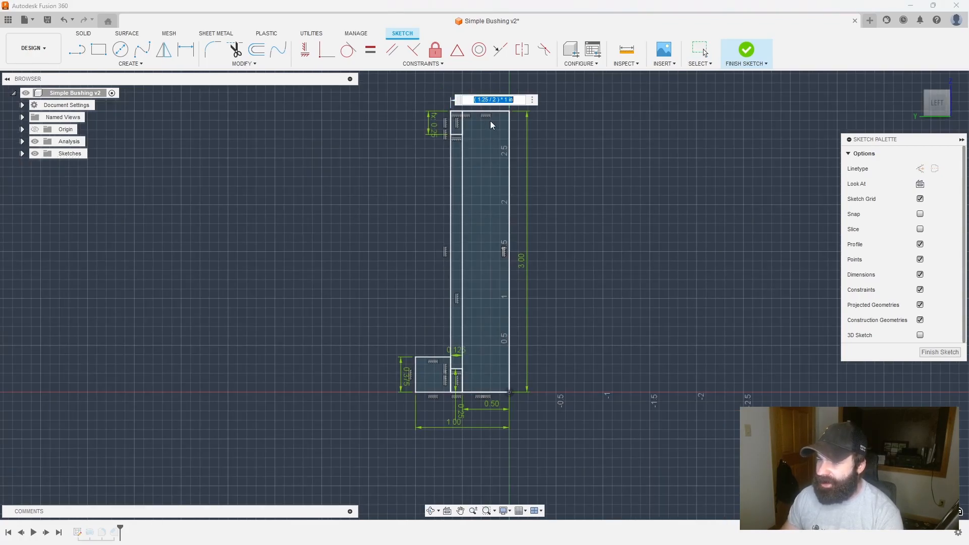
left_click(485, 97)
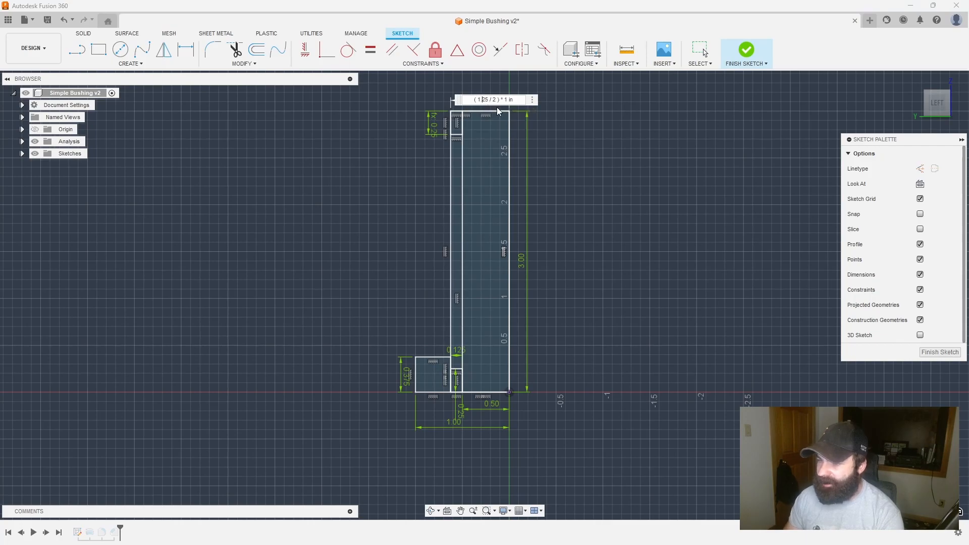
type(".5")
key("Return")
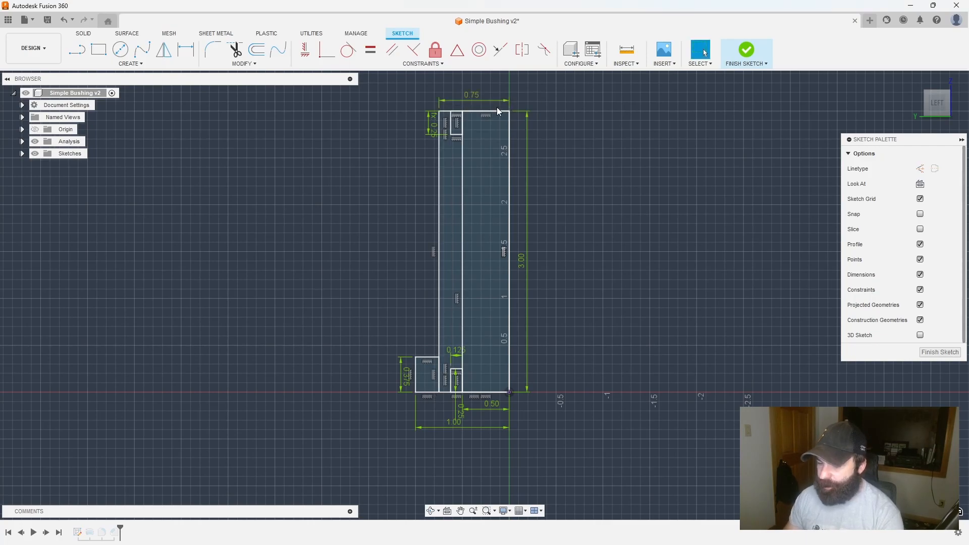
left_click(931, 352)
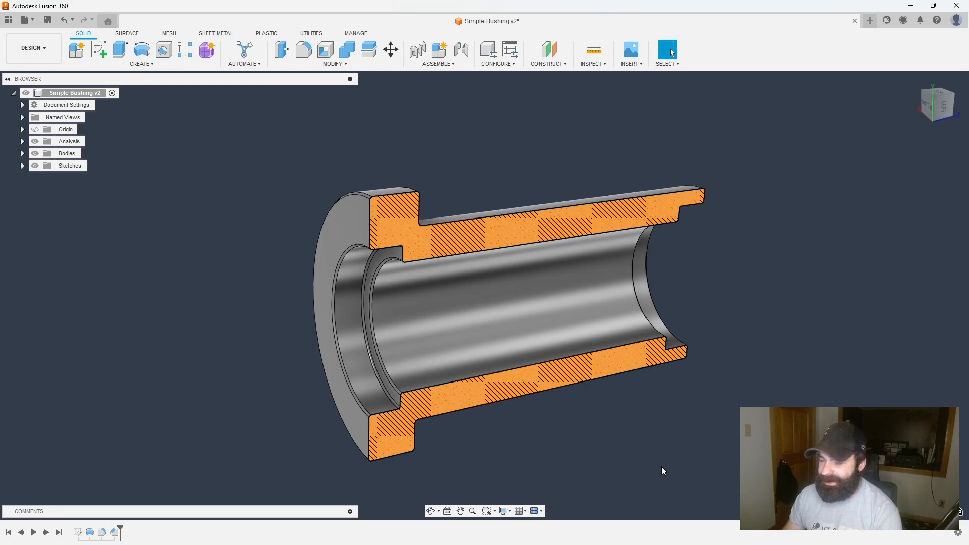
- Hide the section analysis to show the whole resized bushing
left_click(35, 141)
middle_click_drag(201, 279, 223, 282, "shift")
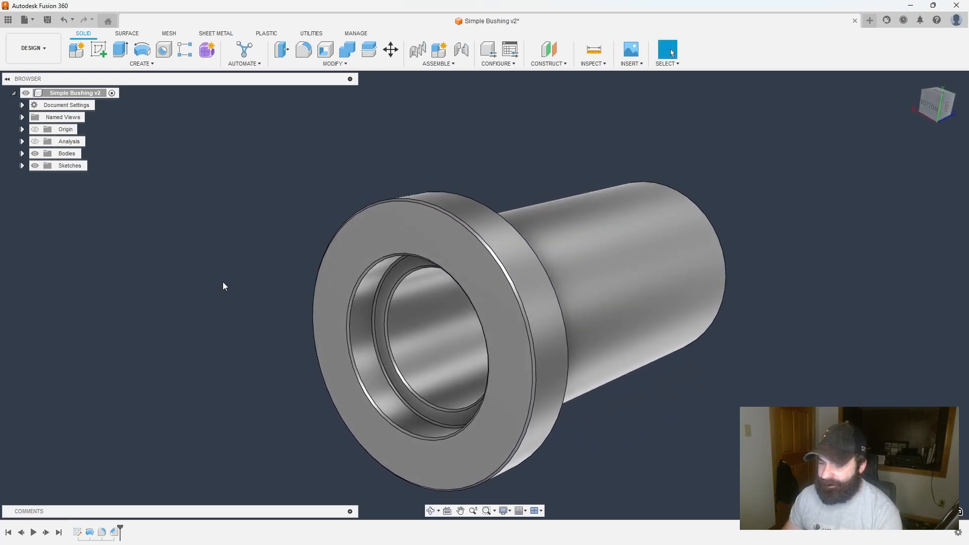